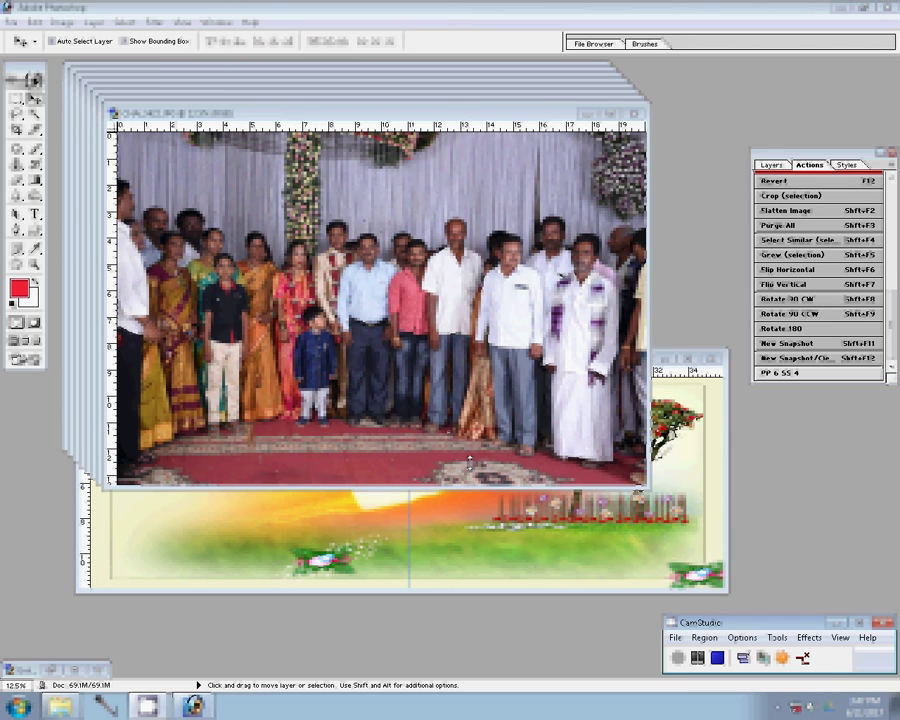
# Step: Resize the group photo in Image Size, entering 5 as the document width
pyautogui.click(62, 22)
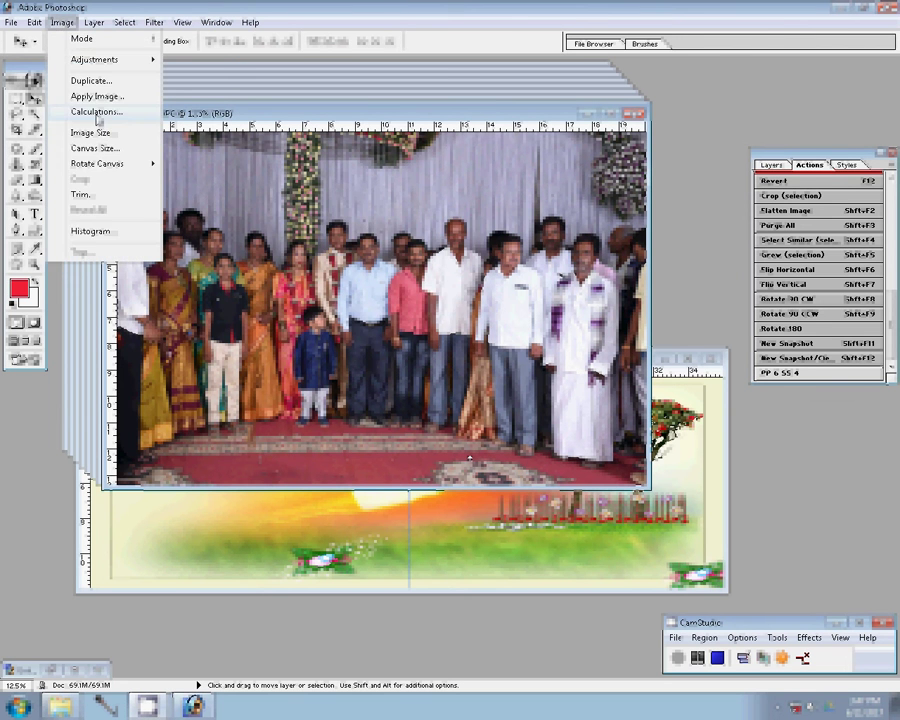
pyautogui.click(90, 132)
pyautogui.press('Tab')
pyautogui.press('Tab')
pyautogui.write('5')
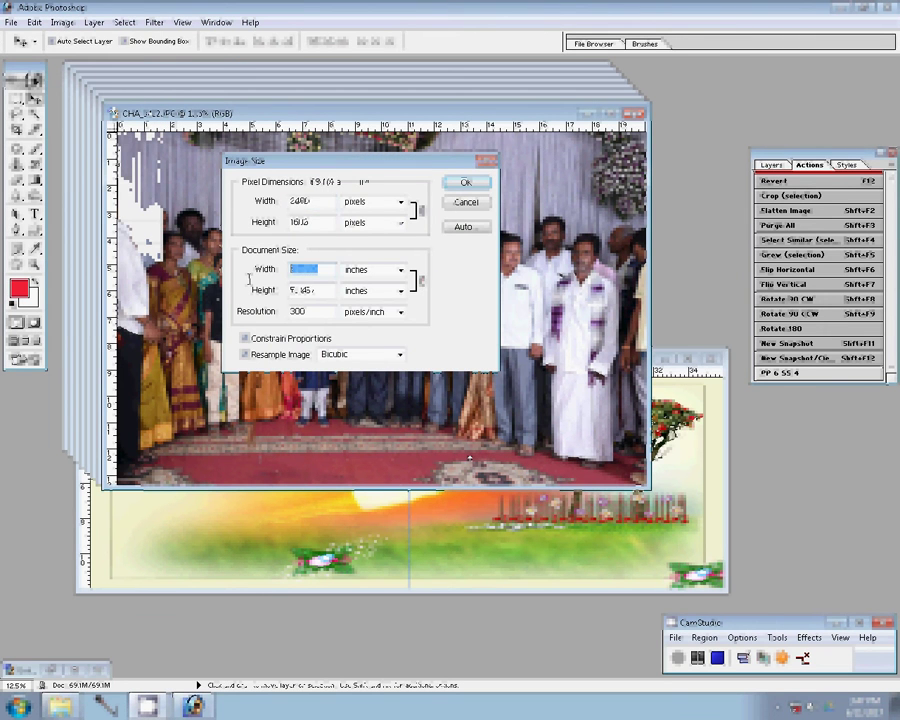
pyautogui.press('Return')
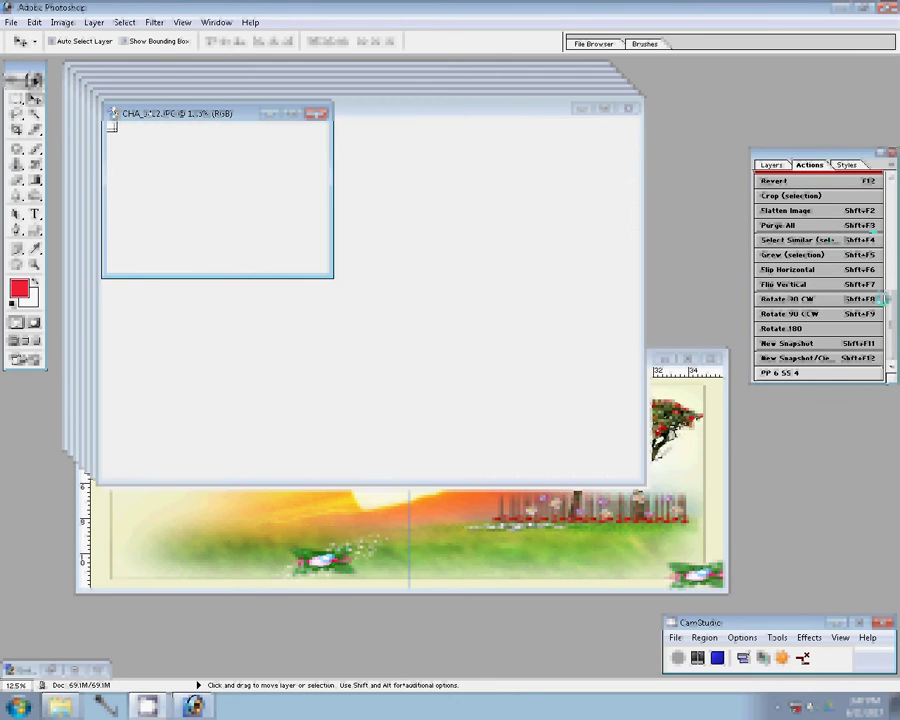
# Step: Run the Correction action on the photo and close the already placed photo
pyautogui.scroll(2, 884, 205)
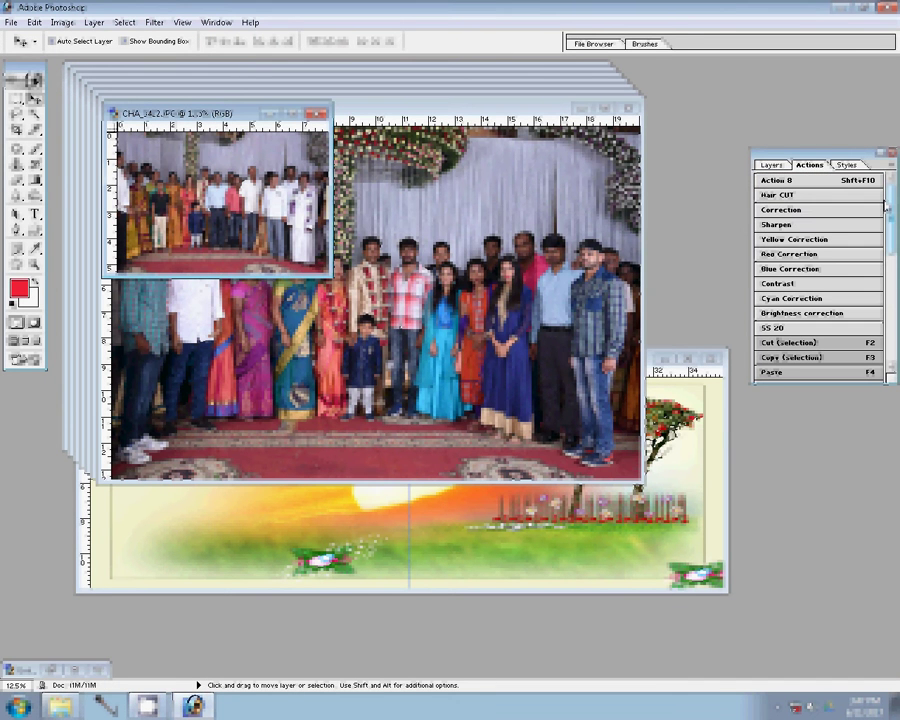
pyautogui.click(790, 209)
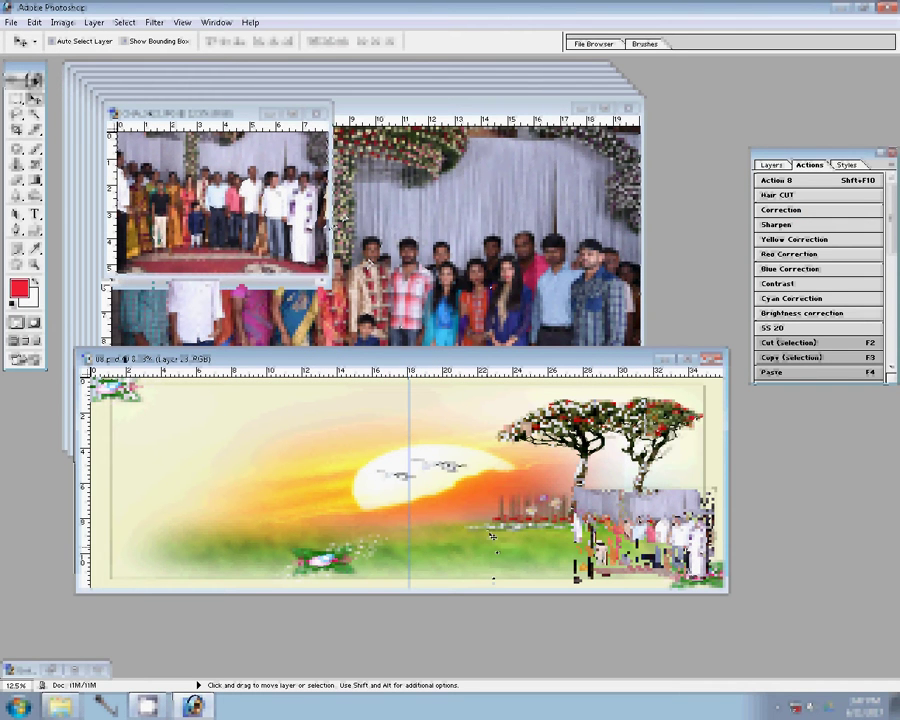
pyautogui.click(466, 268)
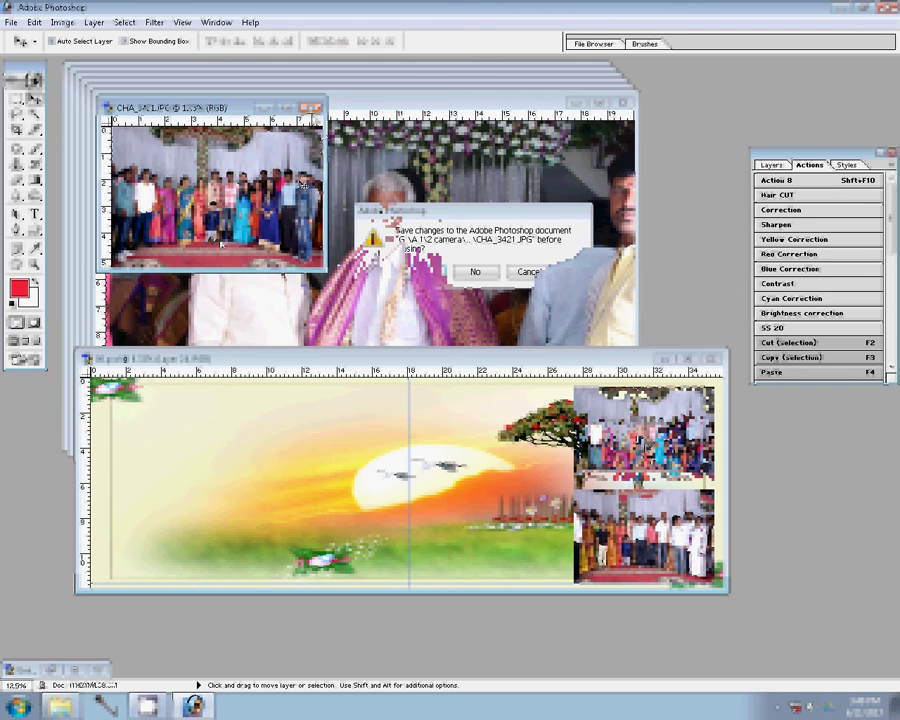
# Step: Discard changes to the used photo and resize the next photo to 8 inches wide
pyautogui.click(468, 270)
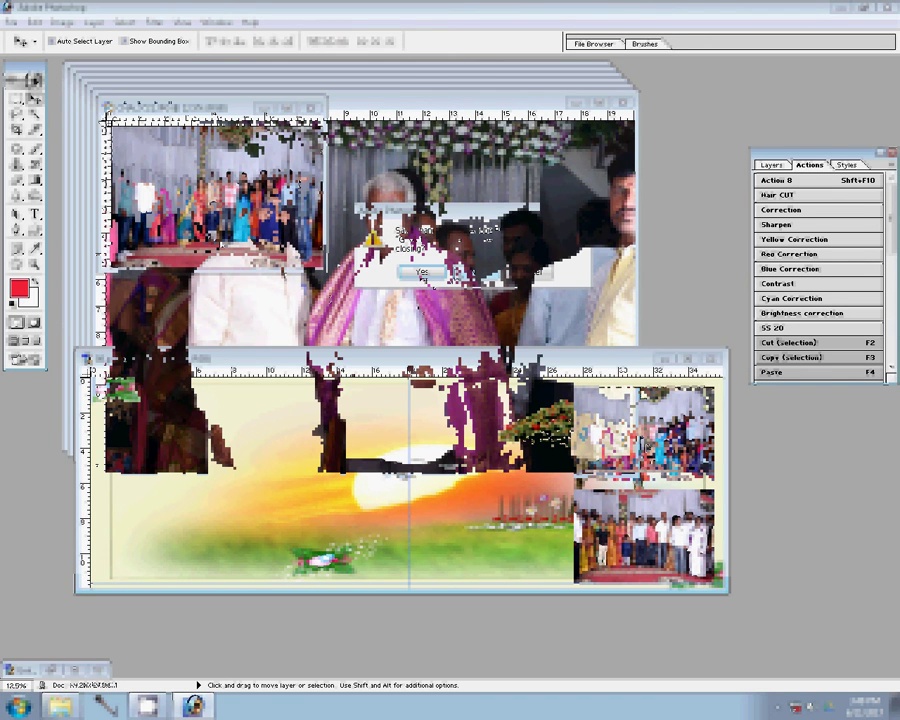
pyautogui.click(421, 272)
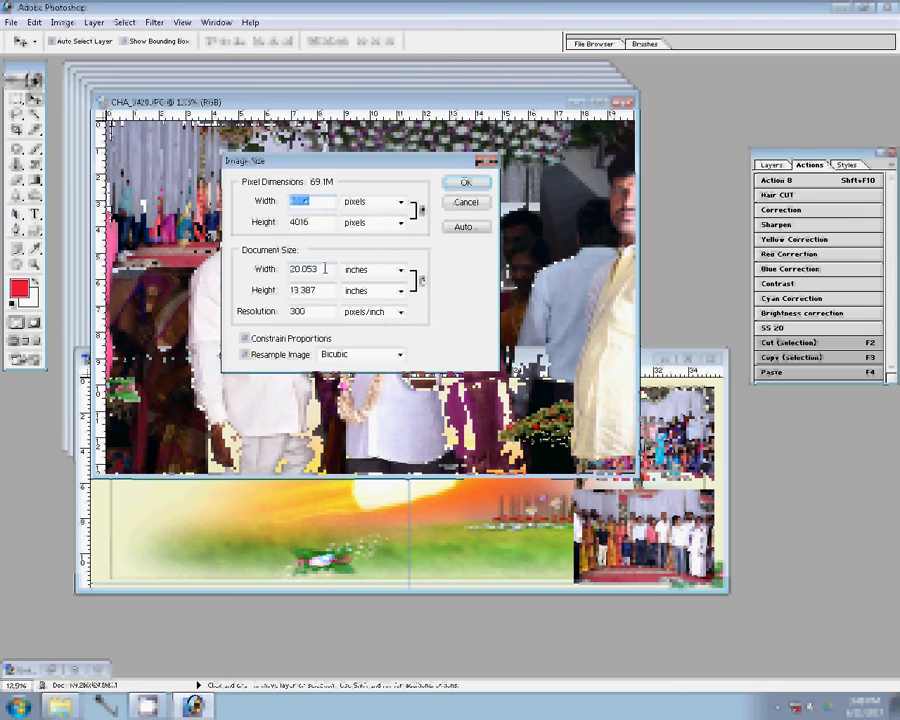
pyautogui.doubleClick(324, 268)
pyautogui.write('8')
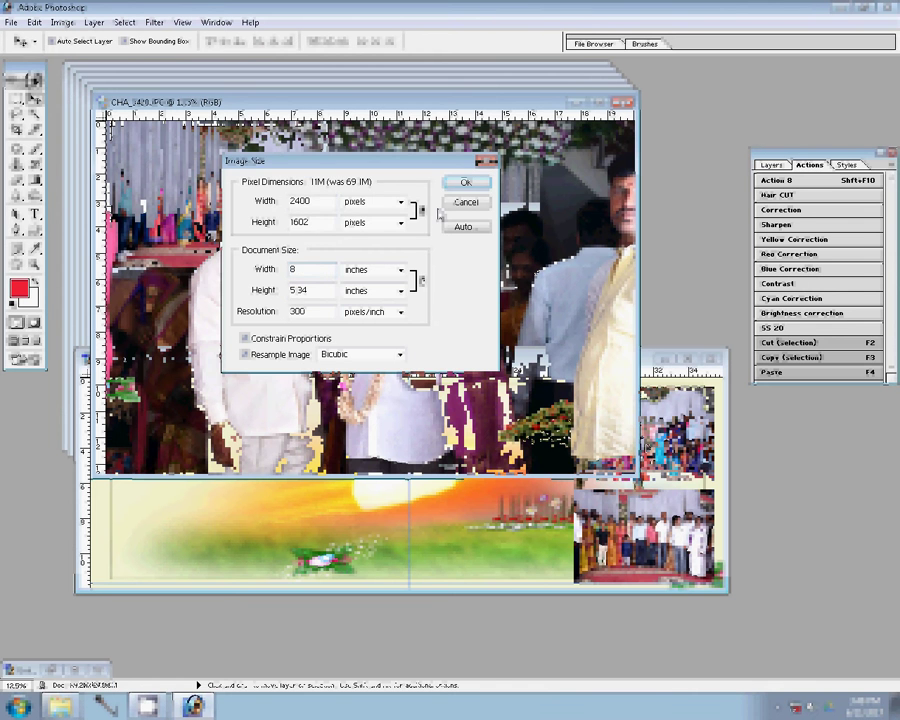
pyautogui.press('Return')
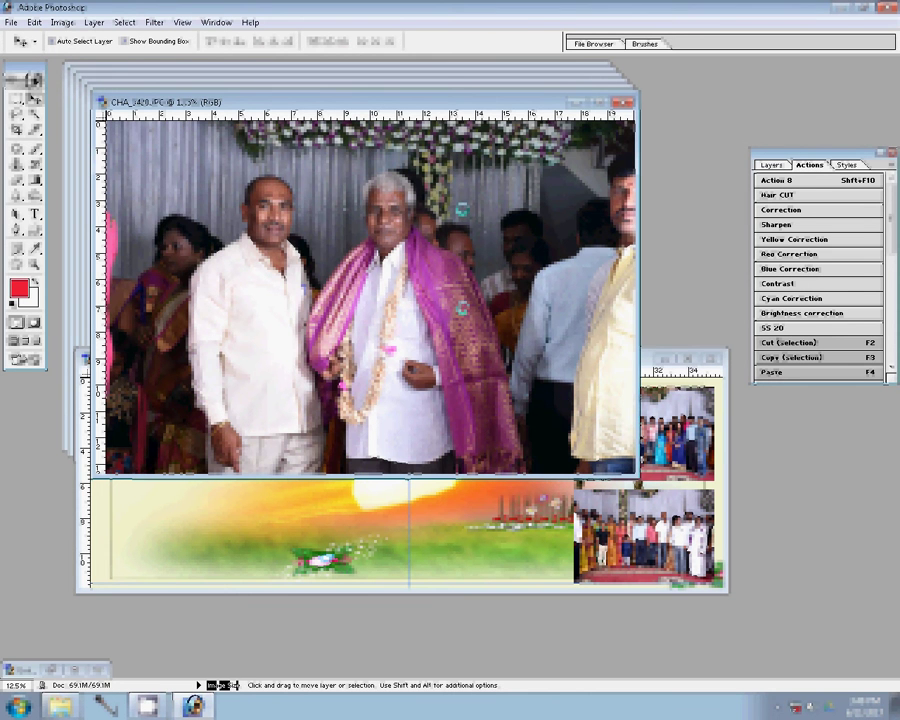
# Step: Place the resized photo beside the top-right photo and close its source without saving
pyautogui.moveTo(461, 210); pyautogui.dragTo(462, 308)
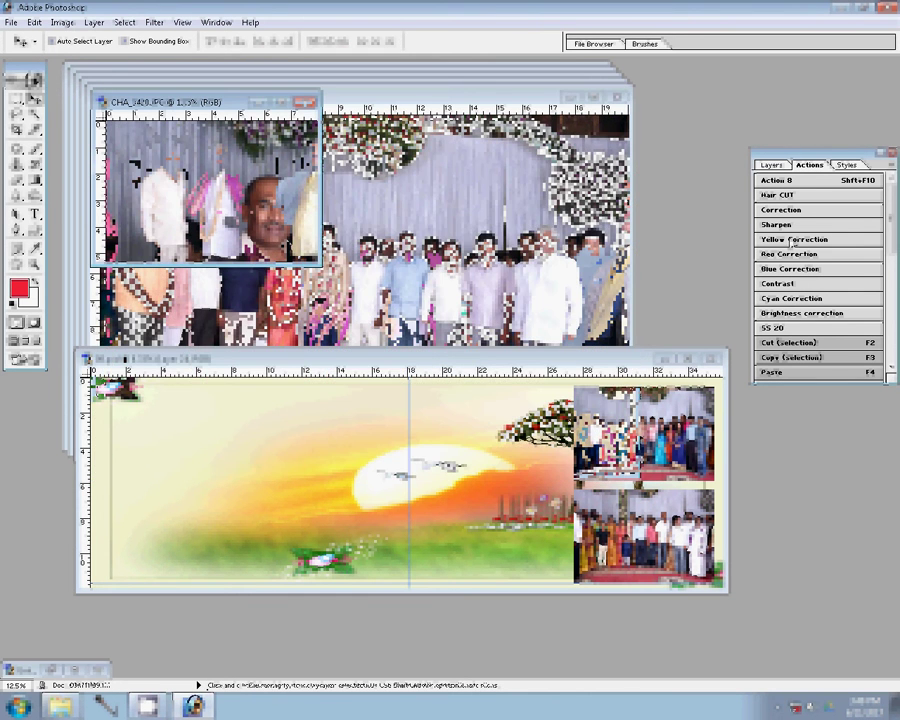
pyautogui.moveTo(162, 134); pyautogui.dragTo(480, 430)
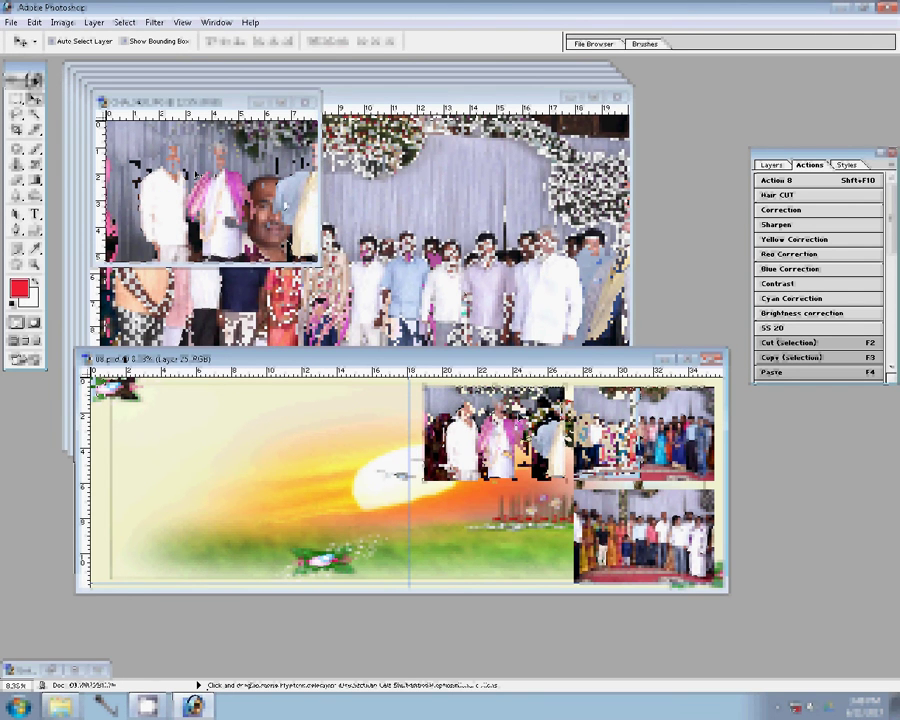
pyautogui.click(238, 200)
pyautogui.click(310, 102)
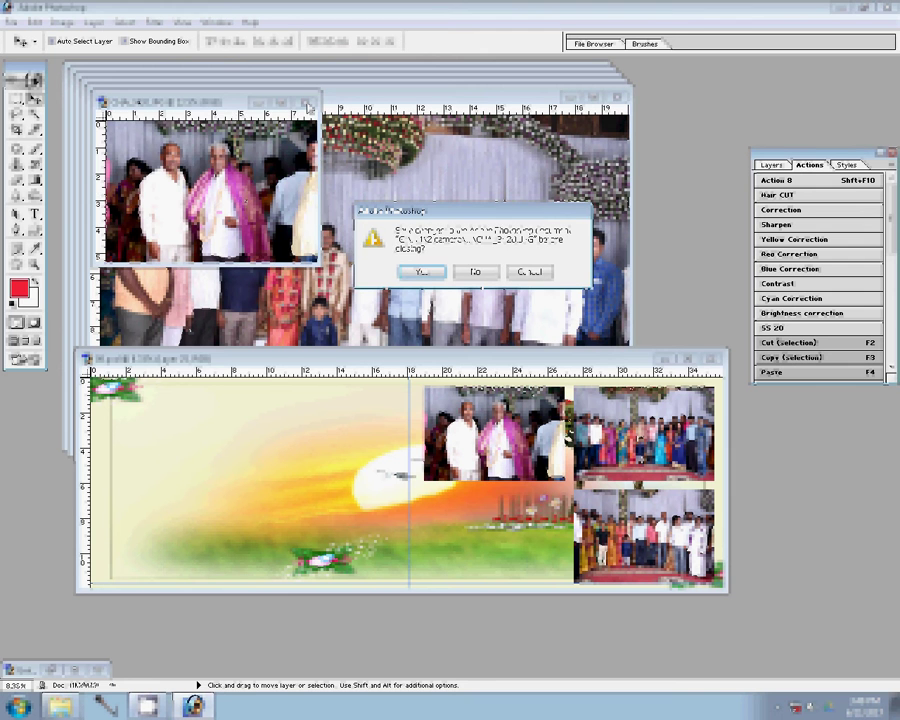
pyautogui.press('n')
# Step: Resize the next group photo to 2400 pixels wide
pyautogui.hotkey('ctrl', 'alt', 'i')
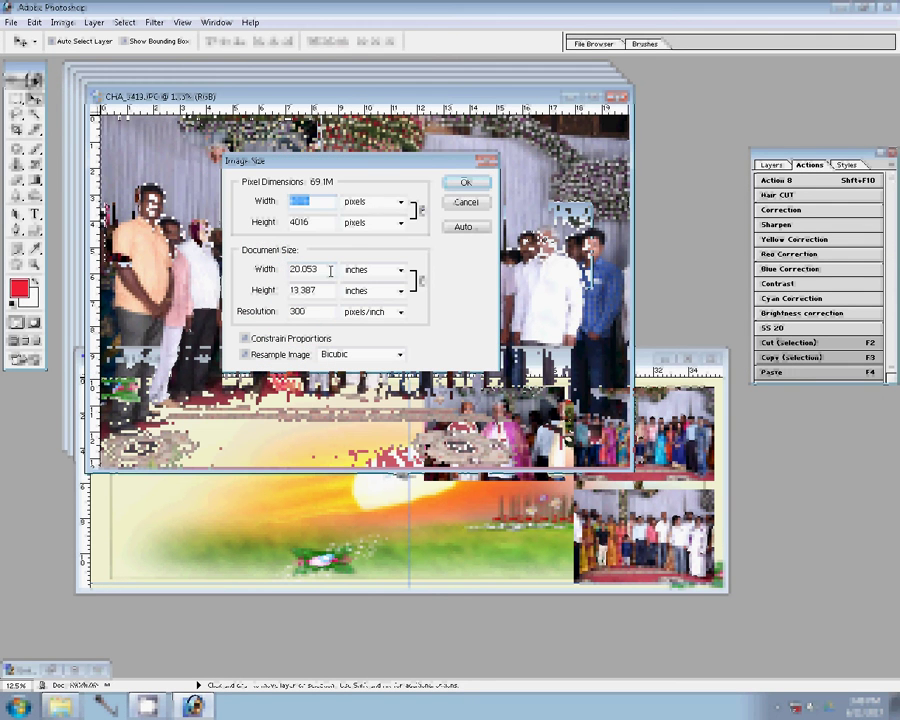
pyautogui.write('2400')
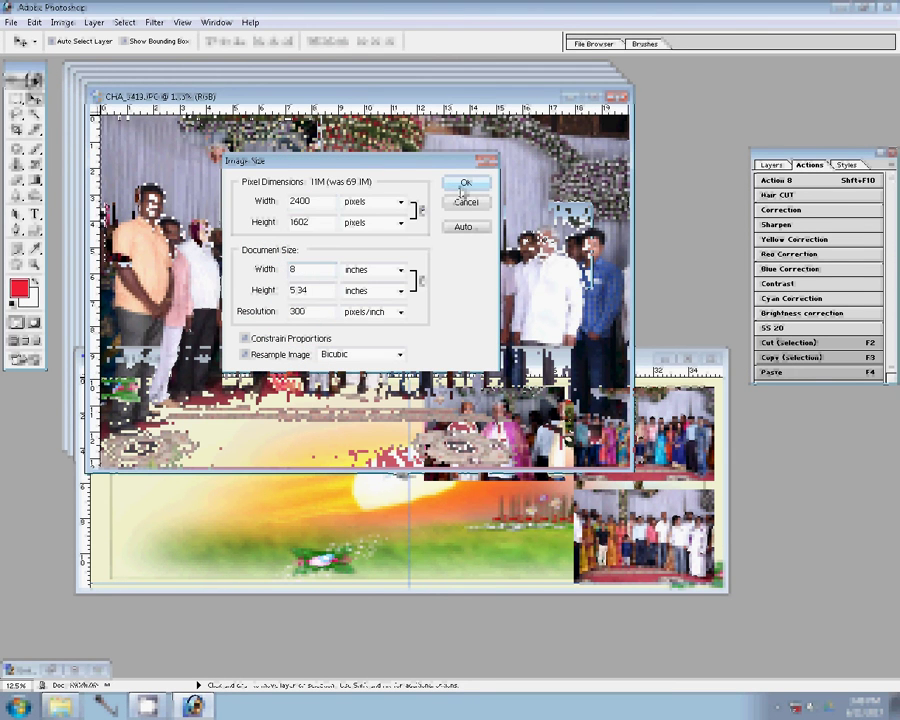
pyautogui.click(463, 184)
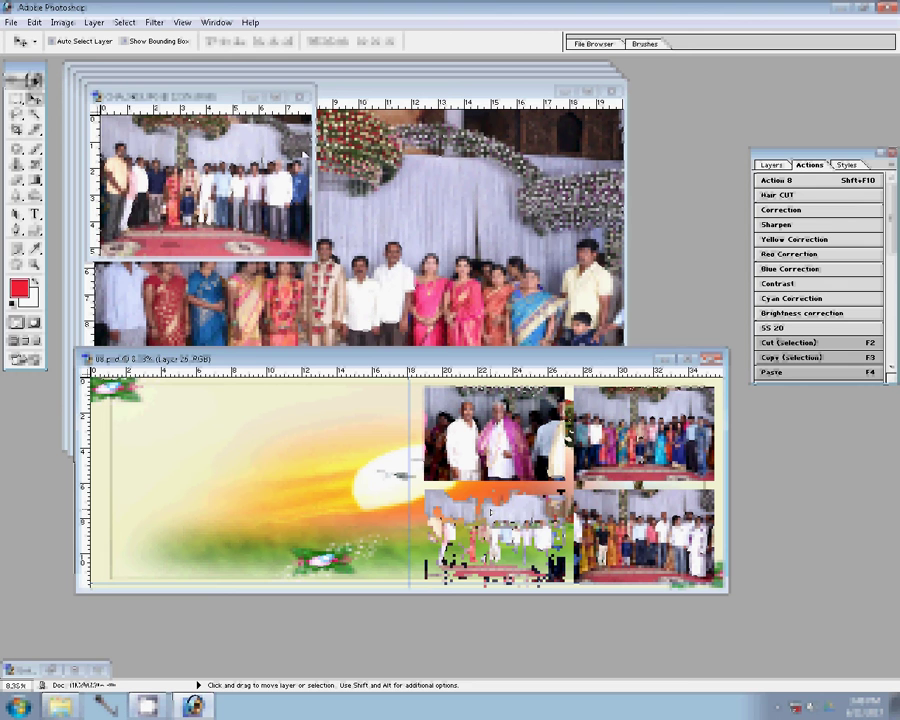
pyautogui.click(305, 128)
# Step: Close the placed photo unsaved, resize the next one to 8 inches, and copy it into the album
pyautogui.click(300, 96)
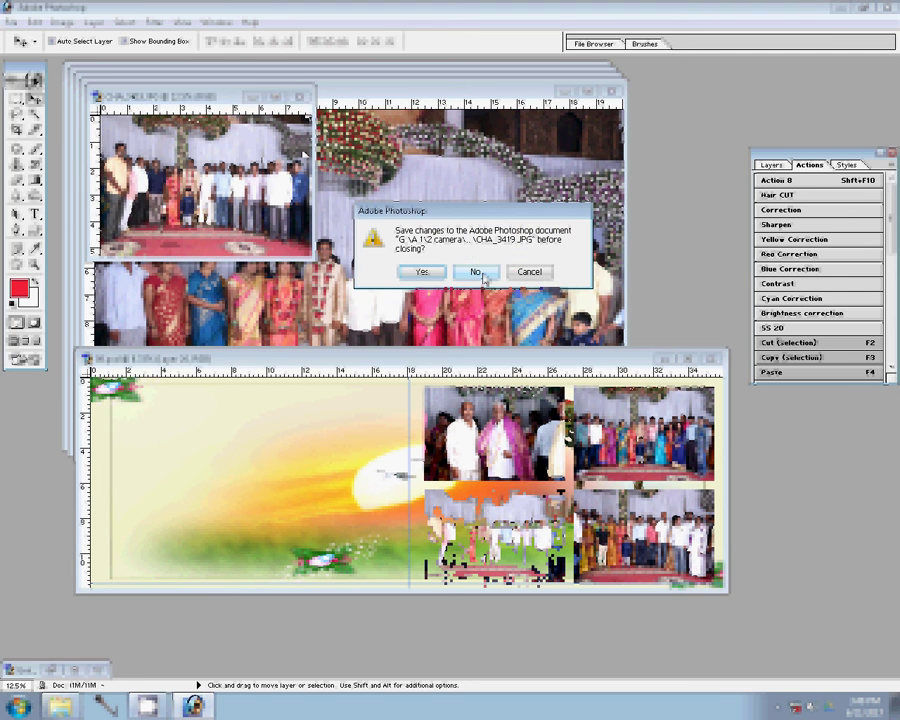
pyautogui.click(436, 278)
pyautogui.hotkey('ctrl', 'alt', 'i')
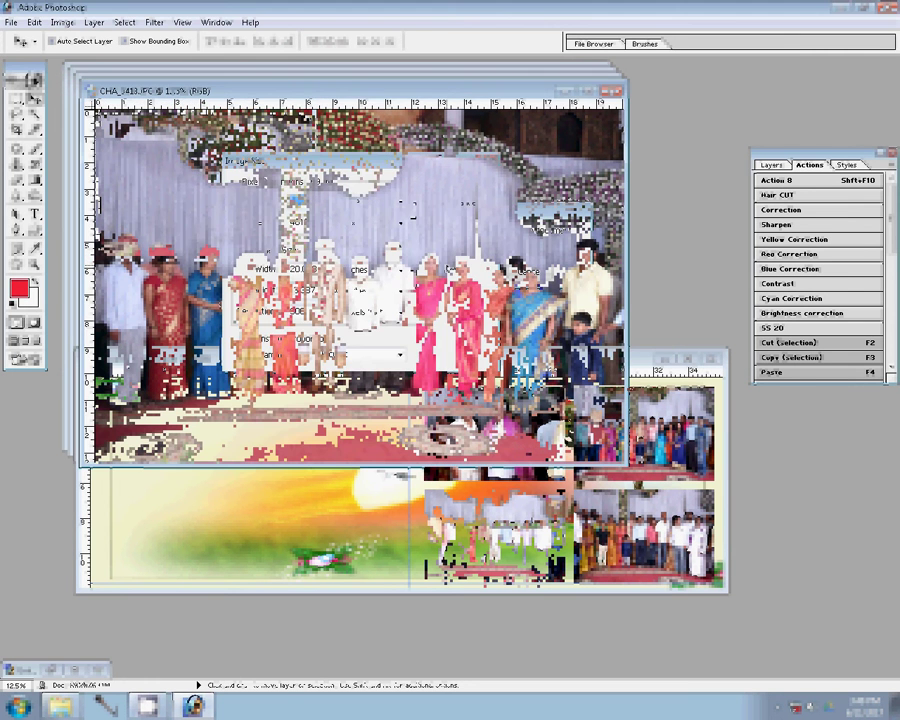
pyautogui.write('8')
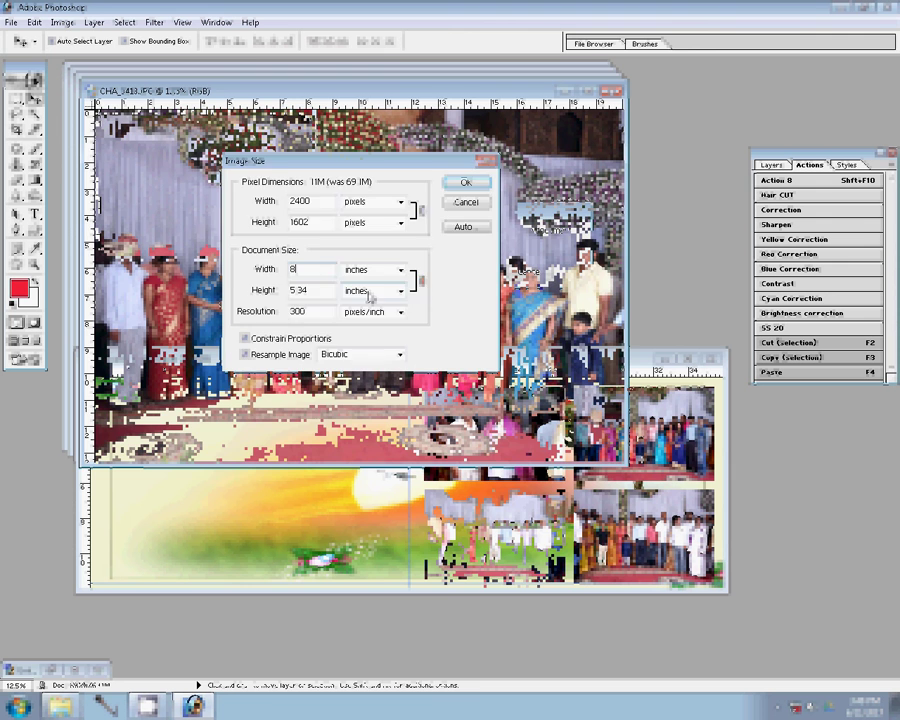
pyautogui.press('Return')
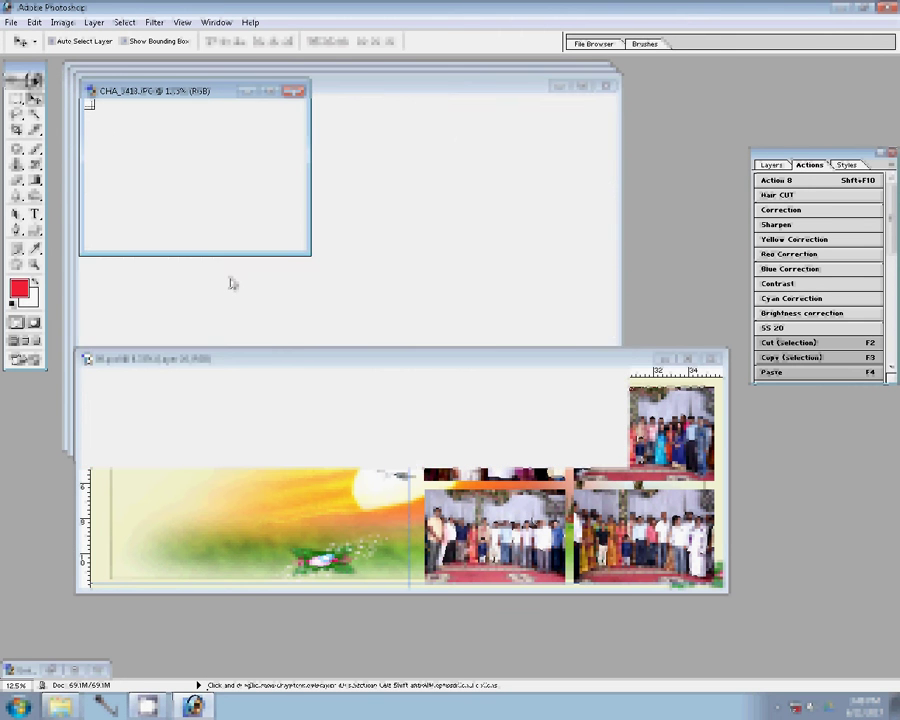
pyautogui.moveTo(200, 170)
pyautogui.mouseDown()
pyautogui.moveTo(216, 428)
pyautogui.moveTo(173, 420)
pyautogui.mouseUp()
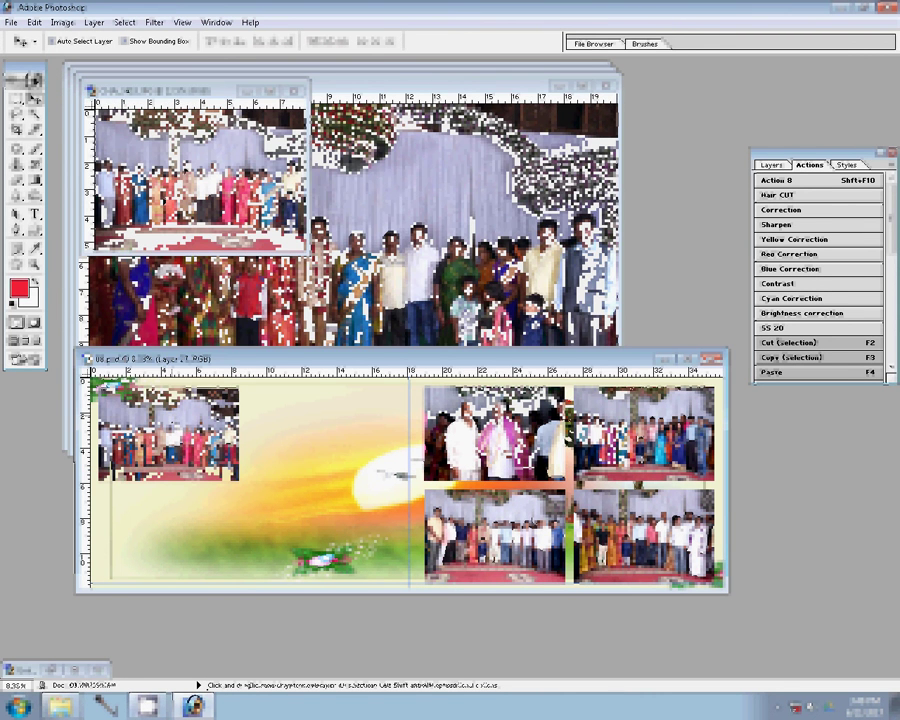
# Step: Close the used photo unsaved and resize the next photo to 8 inches wide
pyautogui.click(294, 91)
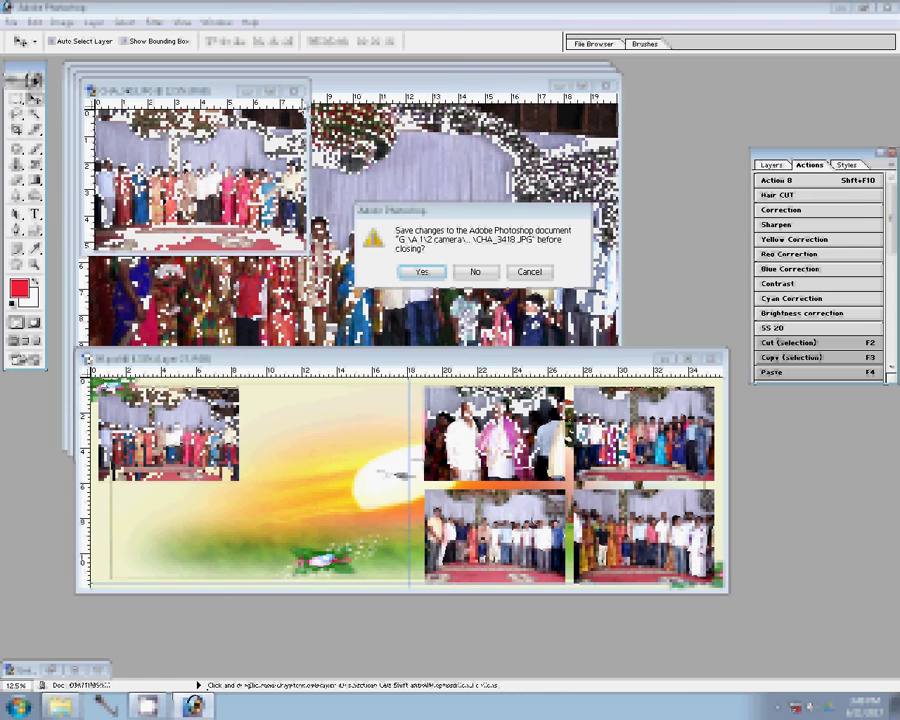
pyautogui.click(471, 273)
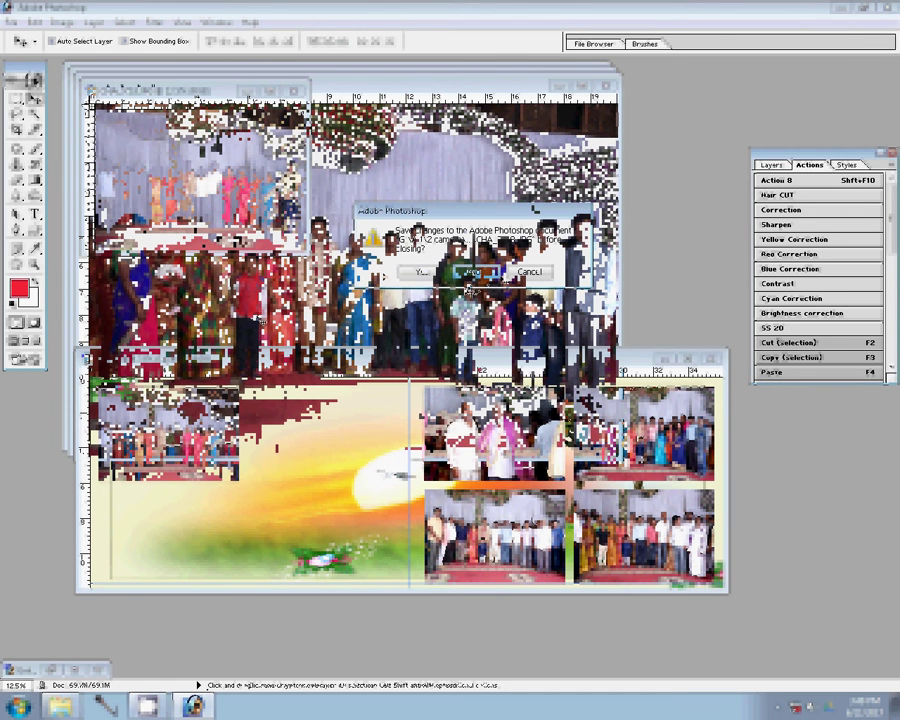
pyautogui.hotkey('ctrl', 'alt', 'i')
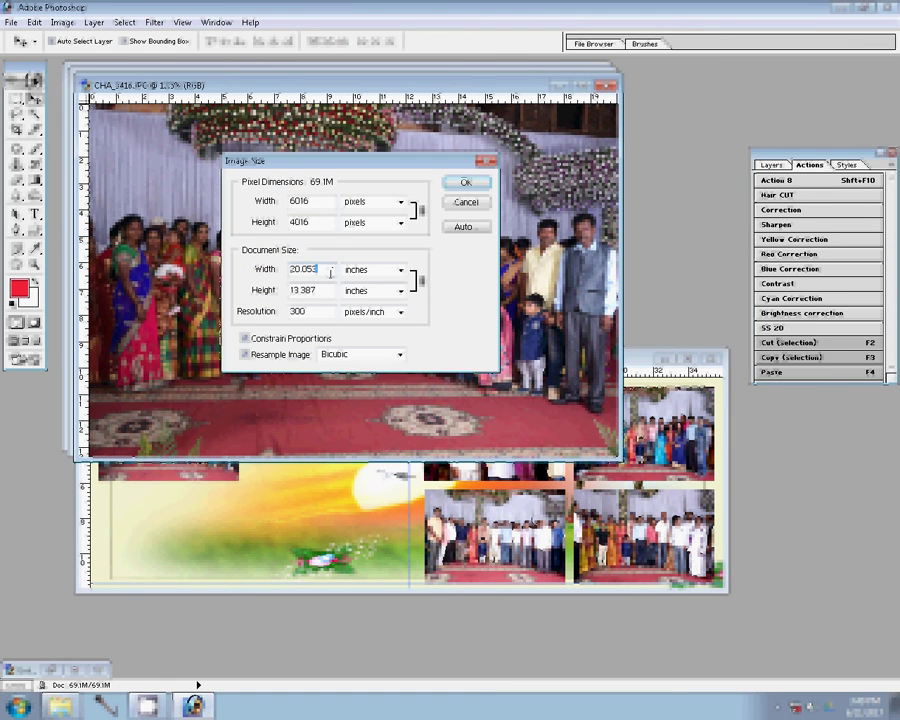
pyautogui.write('8')
pyautogui.click(483, 183)
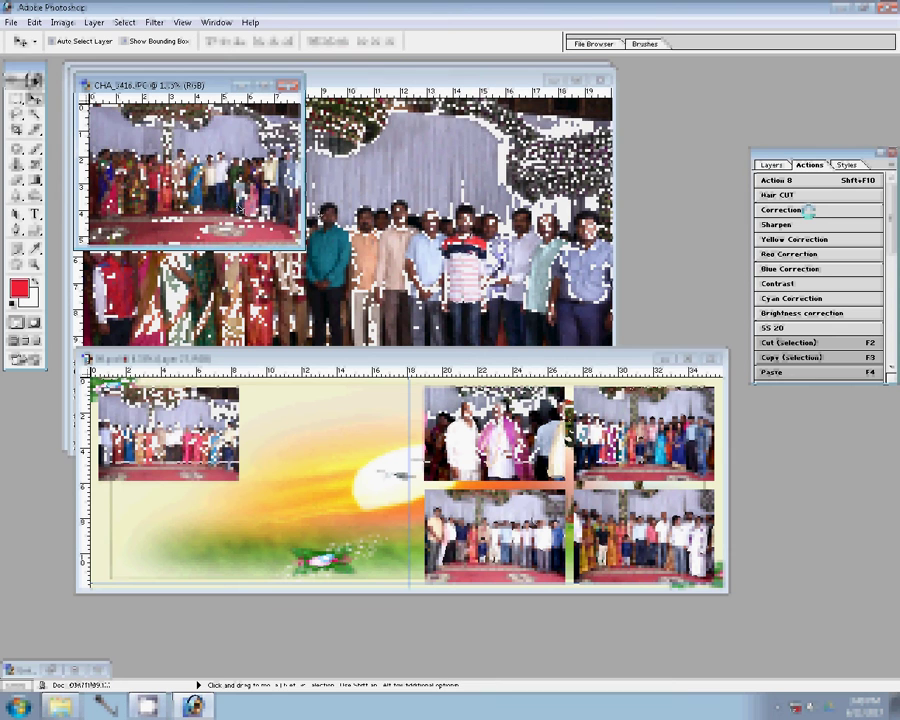
pyautogui.click(282, 492)
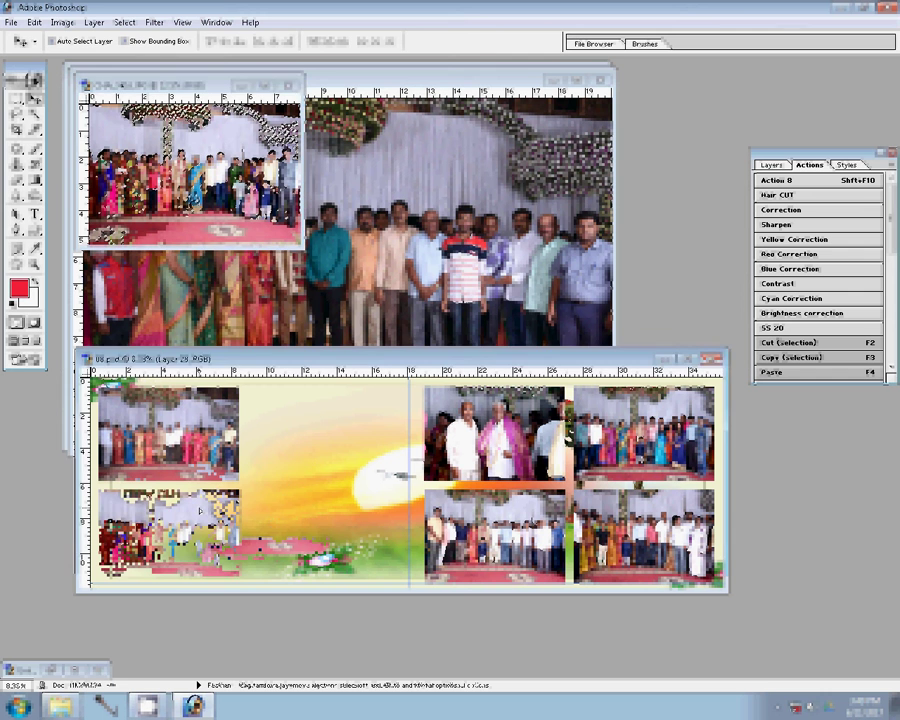
# Step: Close the used source photo unsaved, resize the next photo, and drag it into the album
pyautogui.click(289, 87)
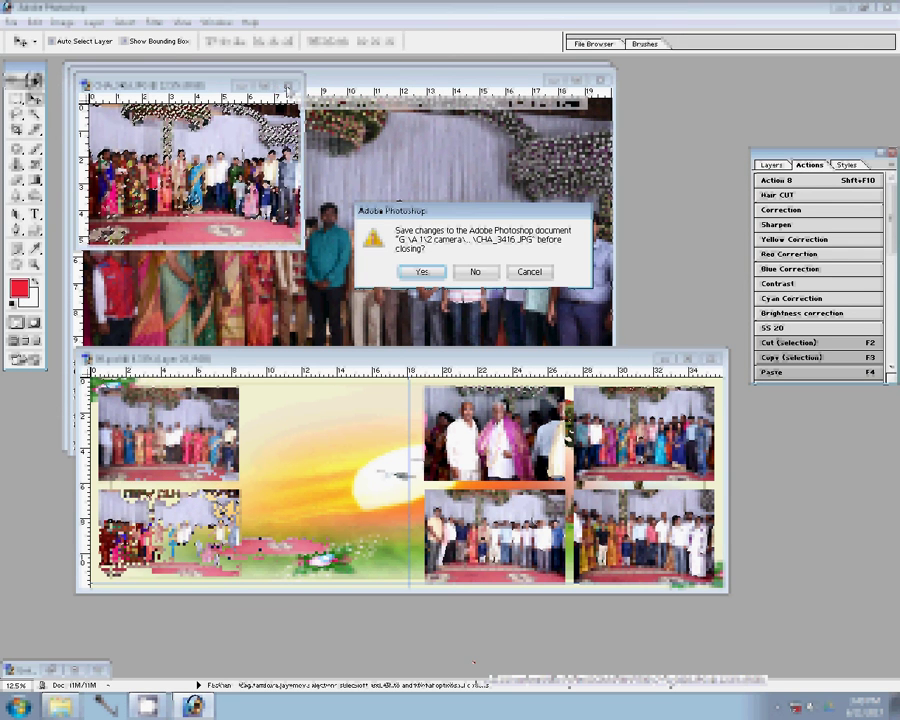
pyautogui.click(472, 268)
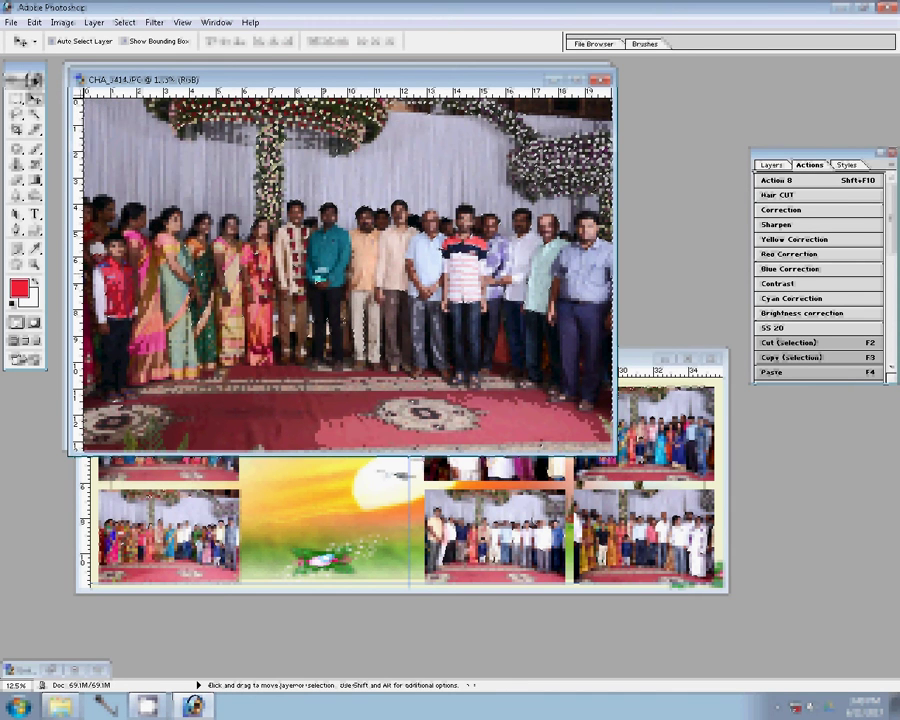
pyautogui.hotkey('ctrl', 'alt', 'i')
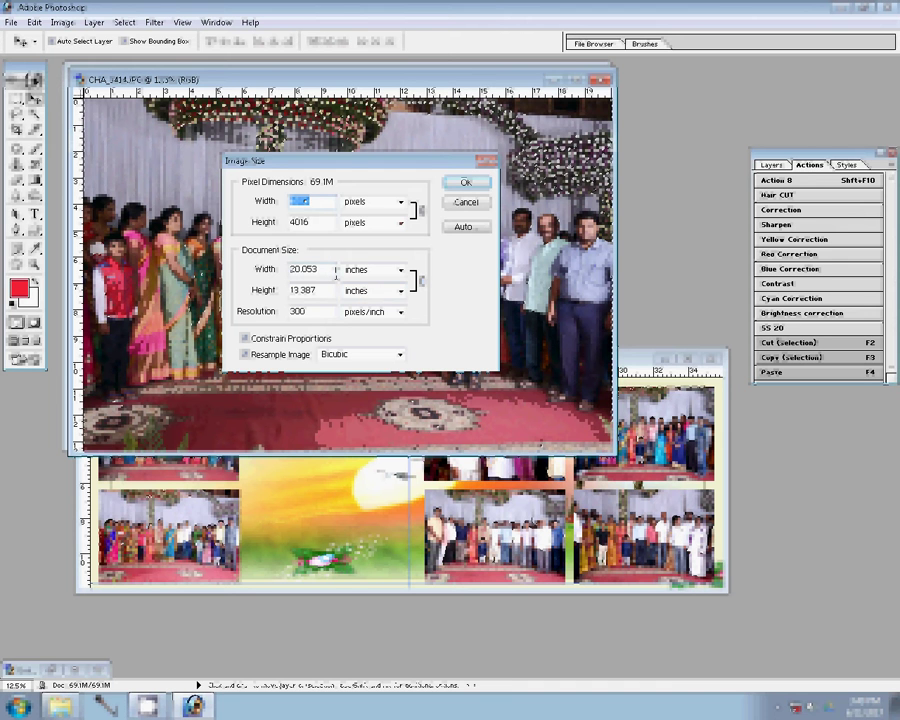
pyautogui.click(452, 186)
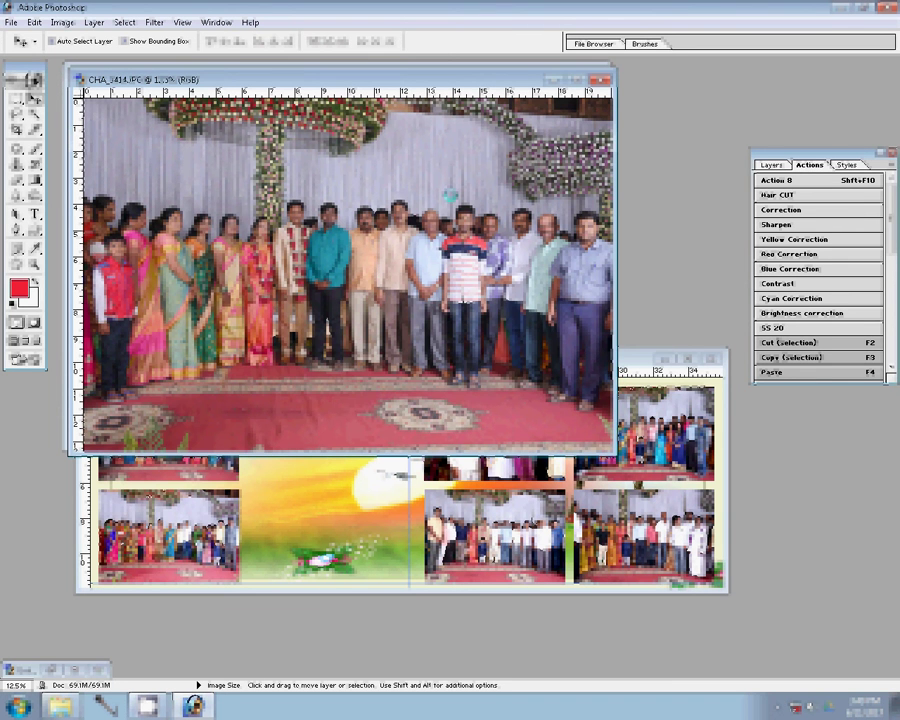
pyautogui.moveTo(450, 195); pyautogui.dragTo(377, 240)
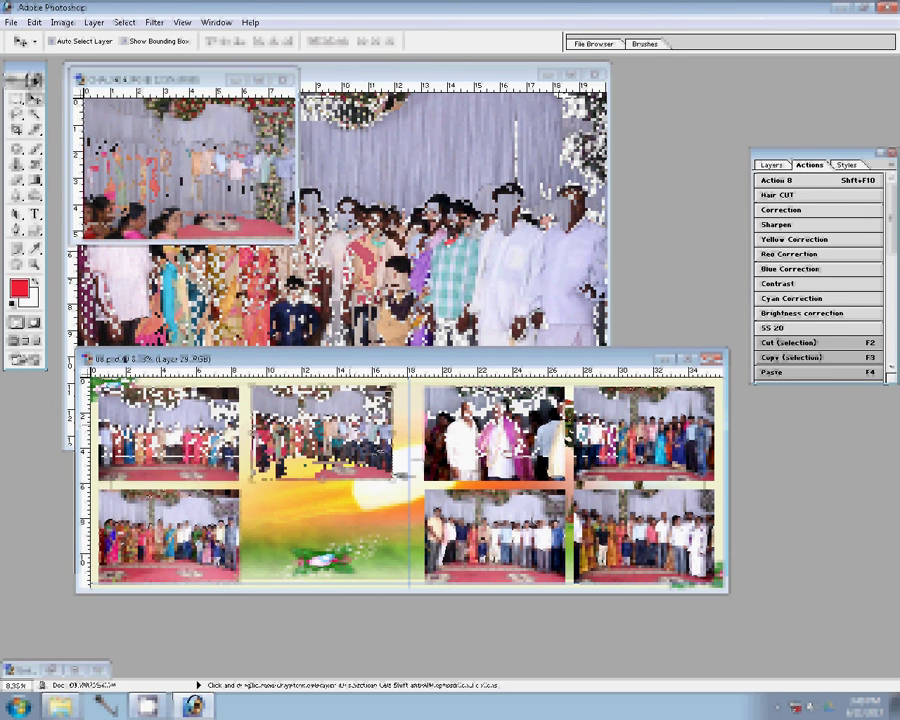
# Step: Discard CHA_3414, resize CHA_3413 and place it into the empty lower slot
pyautogui.click(284, 78)
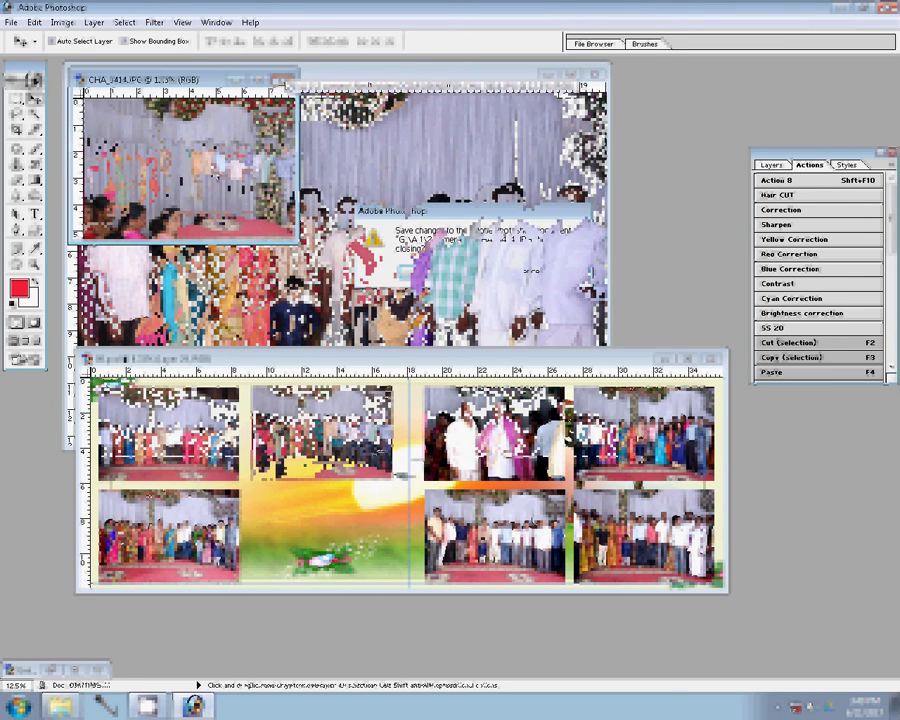
pyautogui.click(468, 268)
pyautogui.hotkey('ctrl', 'alt', 'i')
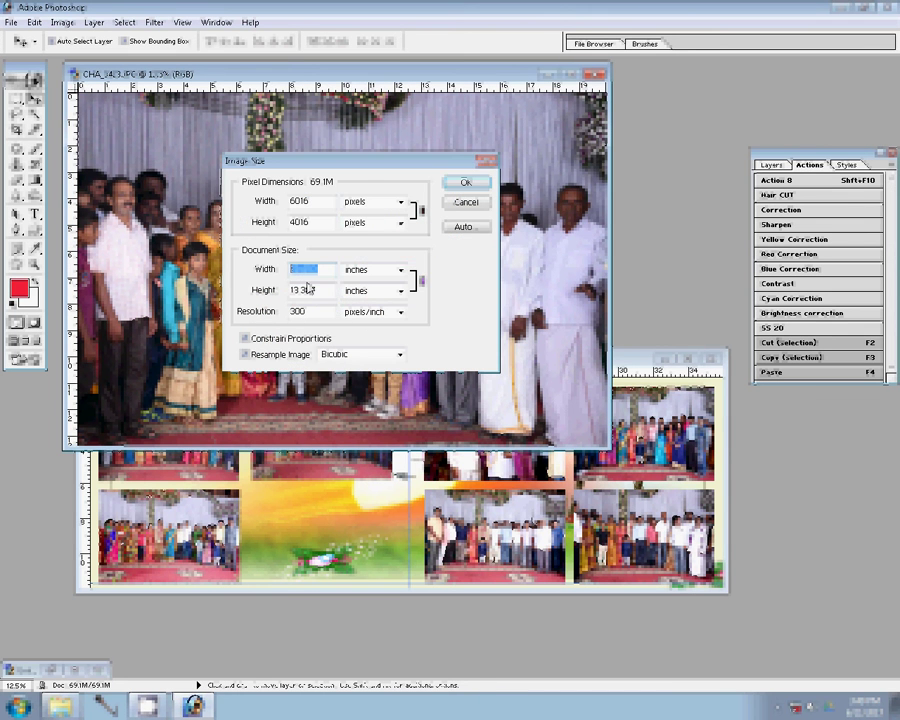
pyautogui.press('Return')
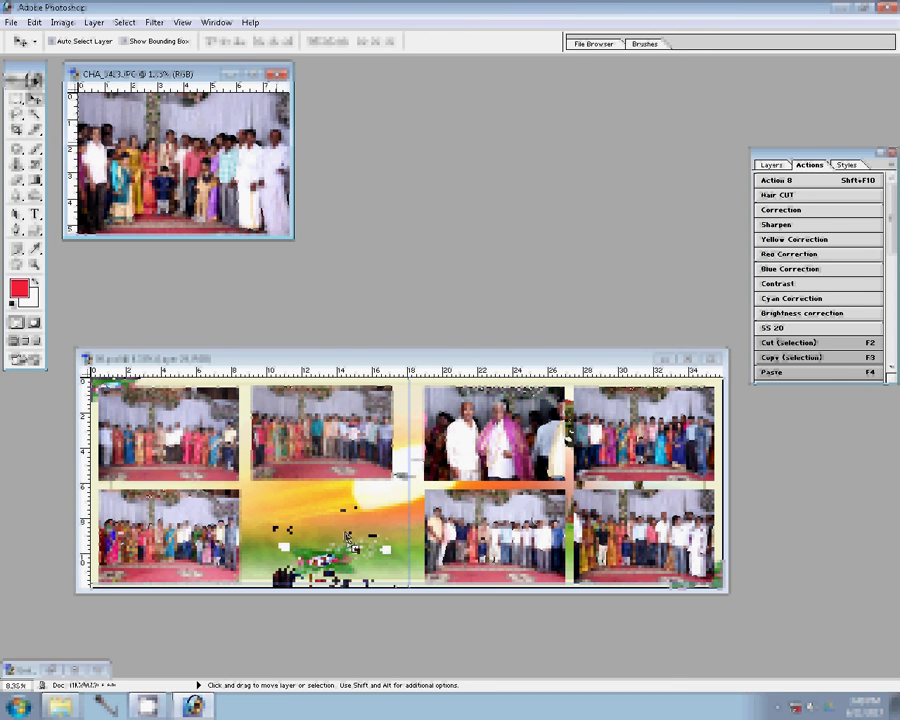
pyautogui.moveTo(348, 537); pyautogui.dragTo(330, 520)
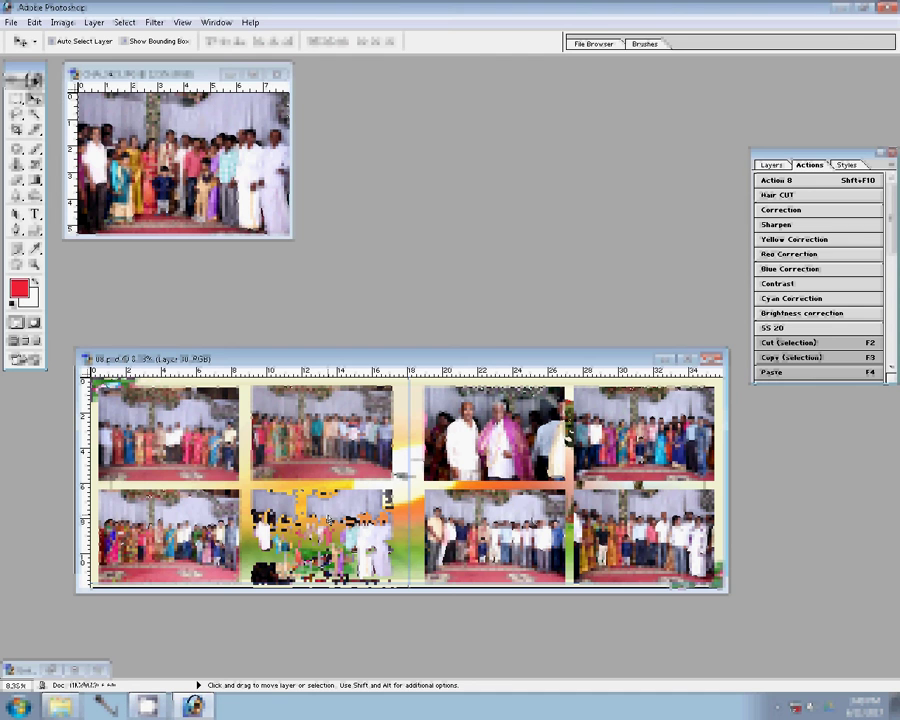
pyautogui.click(279, 76)
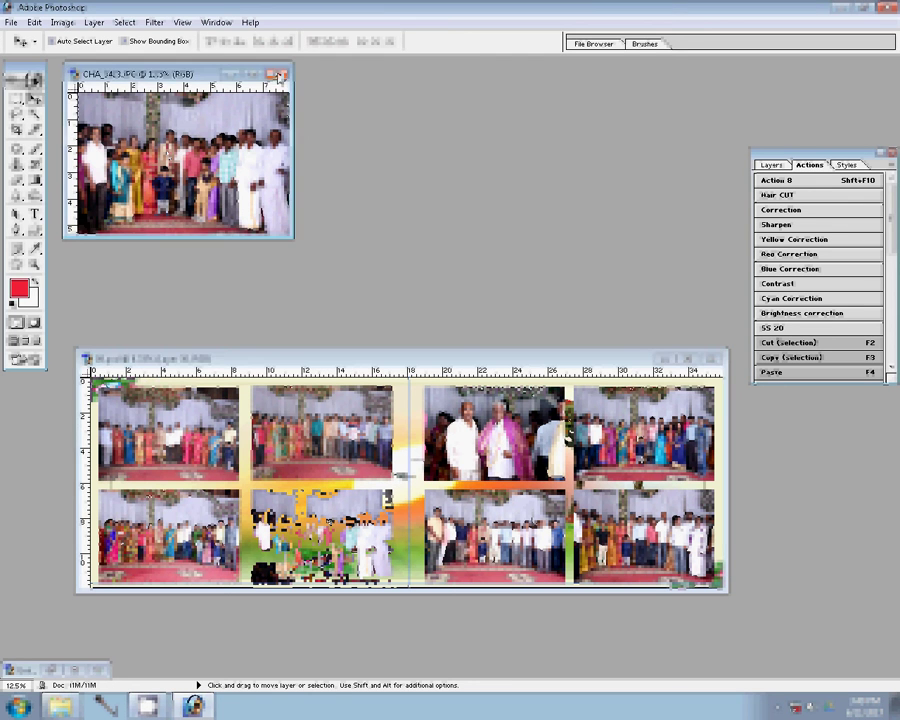
# Step: Discard the last source photo and select Layer 23 for a stroke layer effect
pyautogui.click(472, 268)
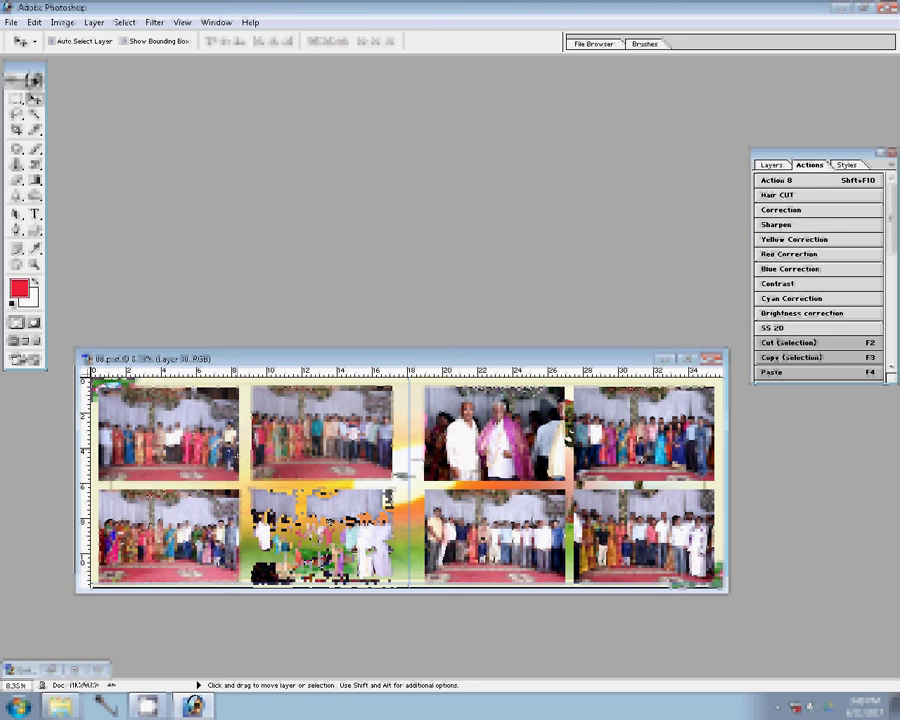
pyautogui.click(780, 166)
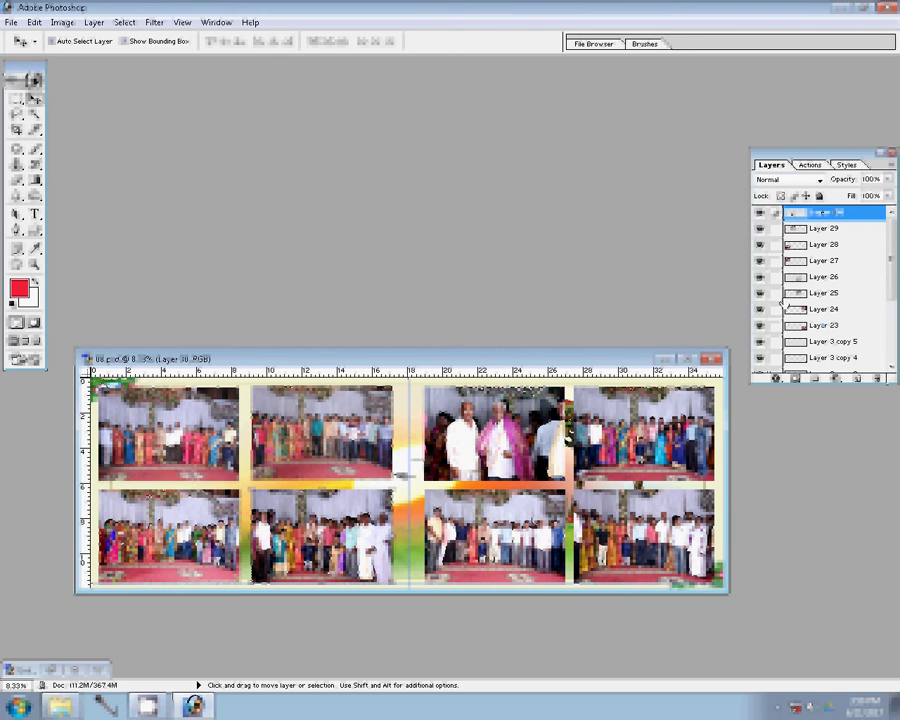
pyautogui.click(800, 325)
pyautogui.click(776, 378)
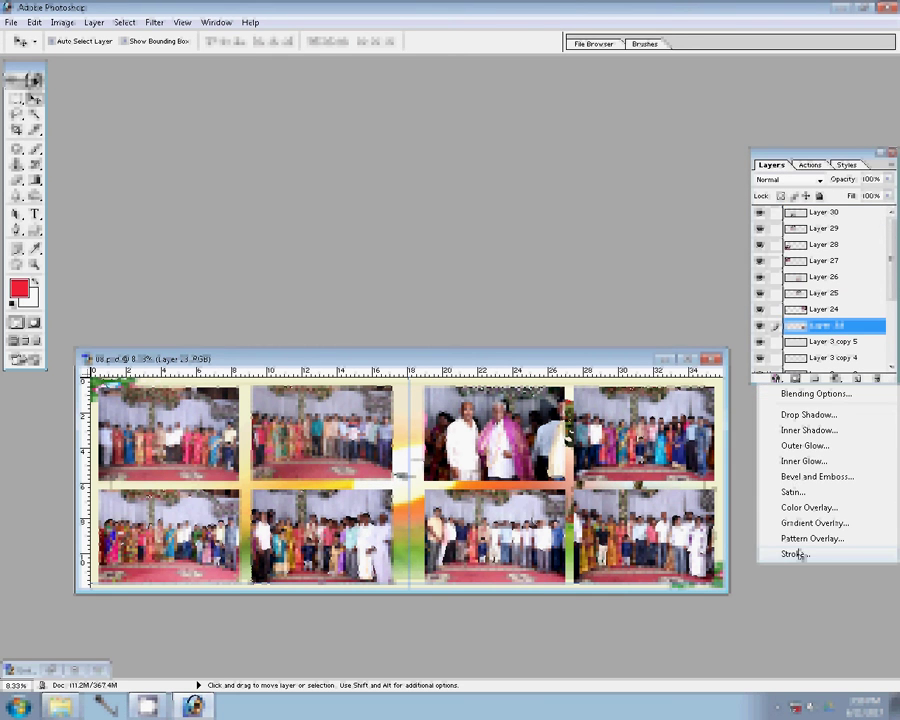
pyautogui.press('Escape')
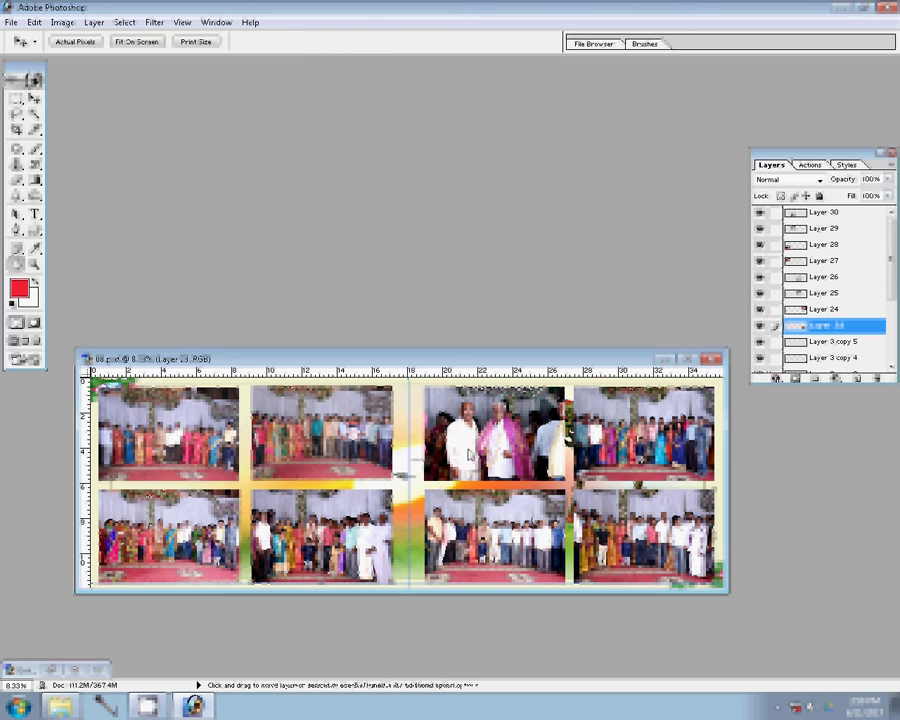
pyautogui.write('3')
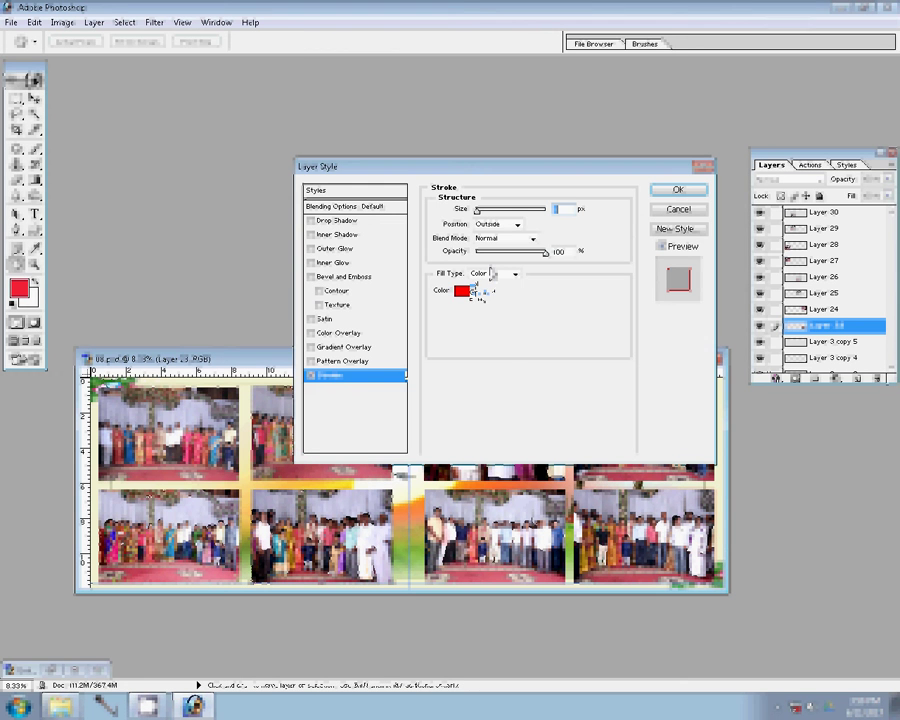
# Step: Give Layer 23 a 22 px stroke filled with the fifth pattern
pyautogui.click(495, 273)
pyautogui.click(482, 300)
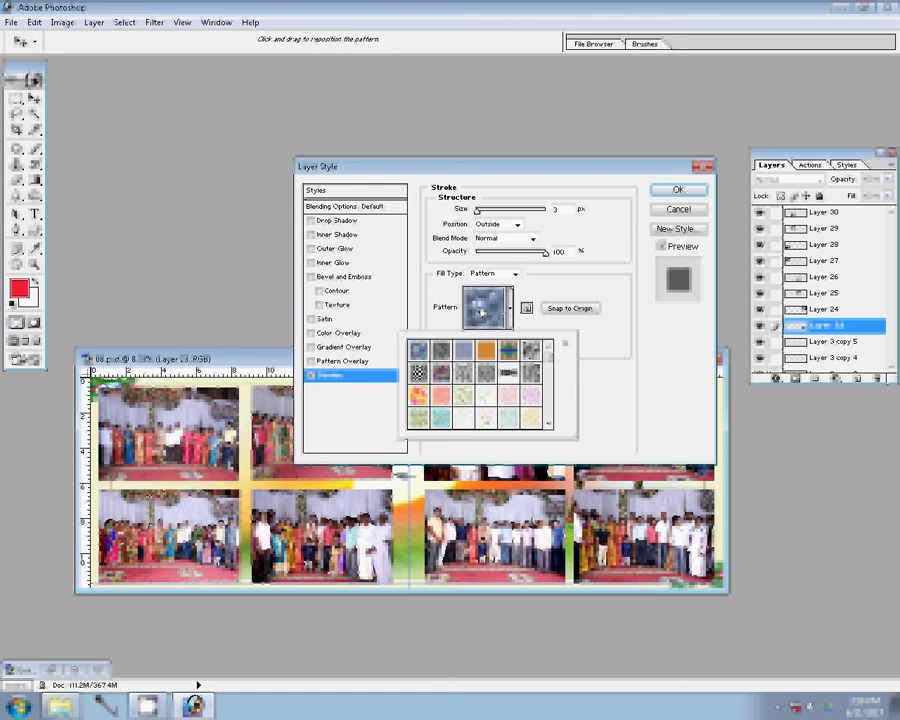
pyautogui.click(510, 350)
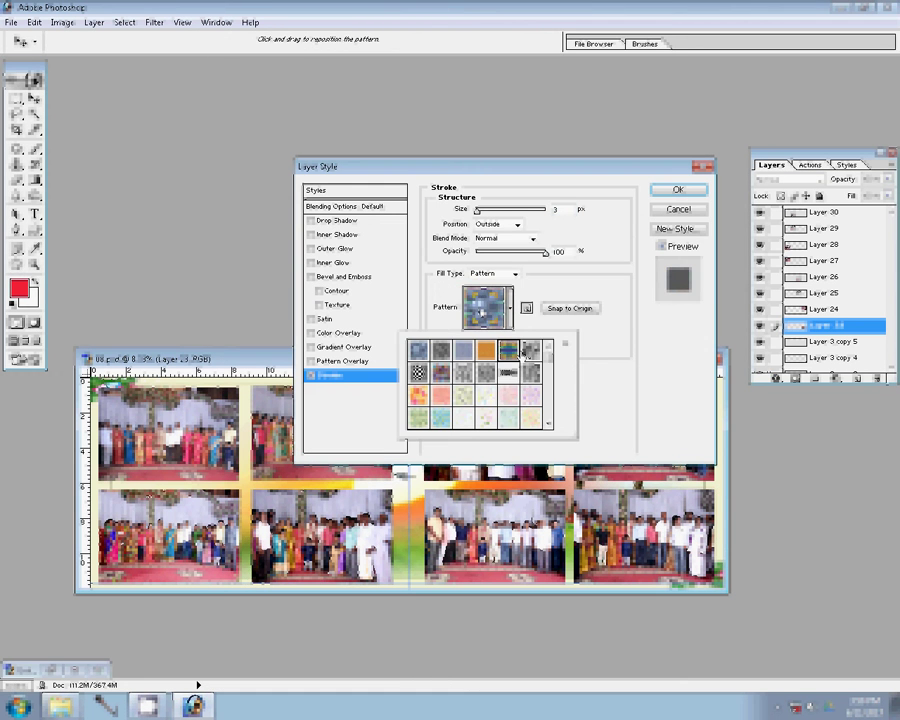
pyautogui.click(562, 212)
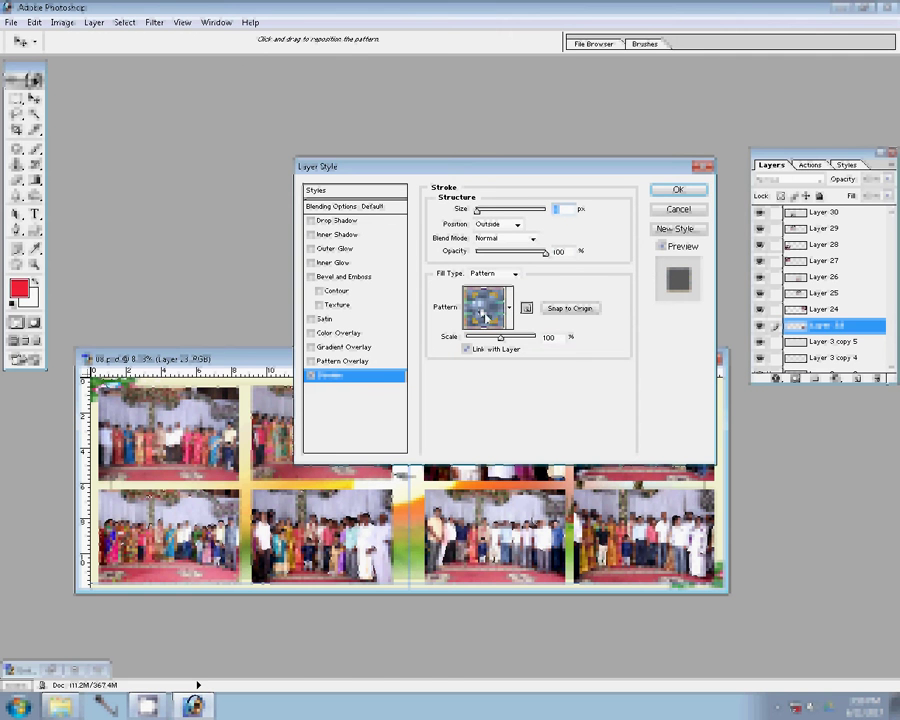
pyautogui.write('22')
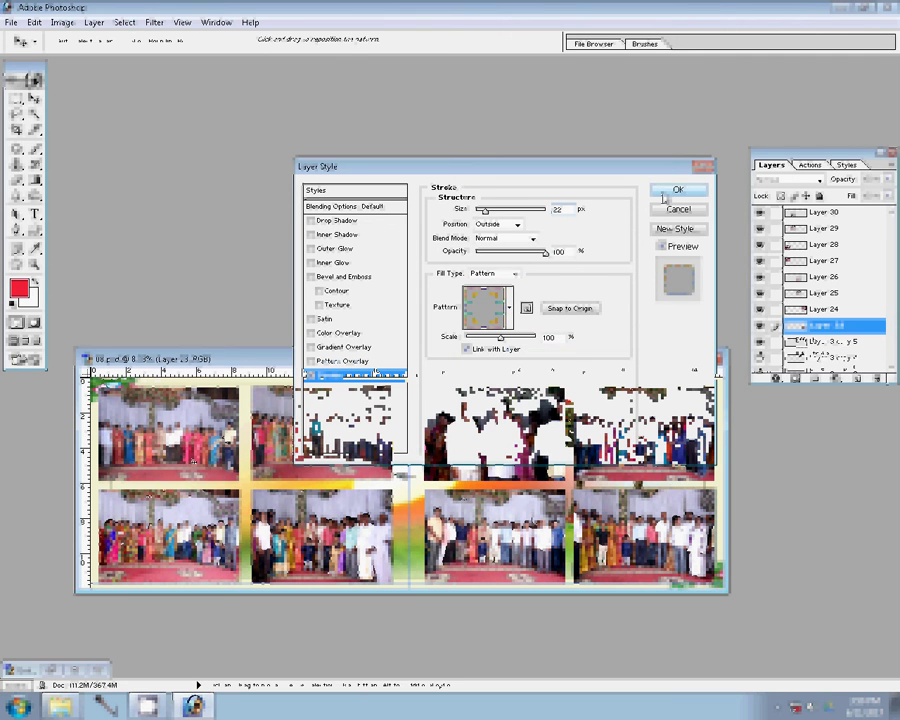
pyautogui.click(666, 192)
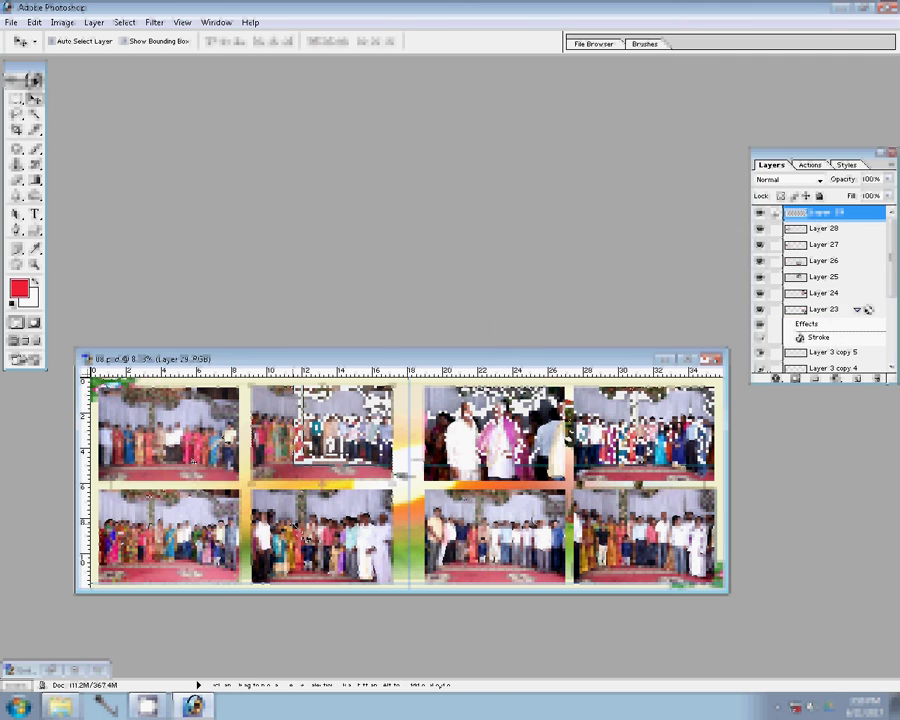
# Step: Step through the other photo layers and begin saving the album under a new name
pyautogui.click(297, 517)
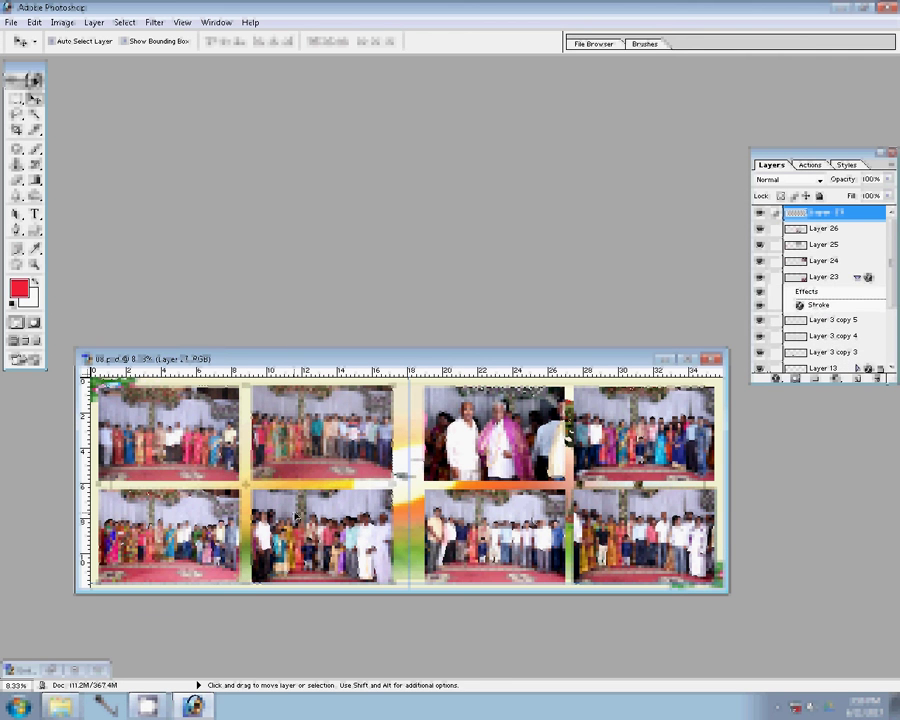
pyautogui.hotkey('alt', '[')
pyautogui.hotkey('alt', '[')
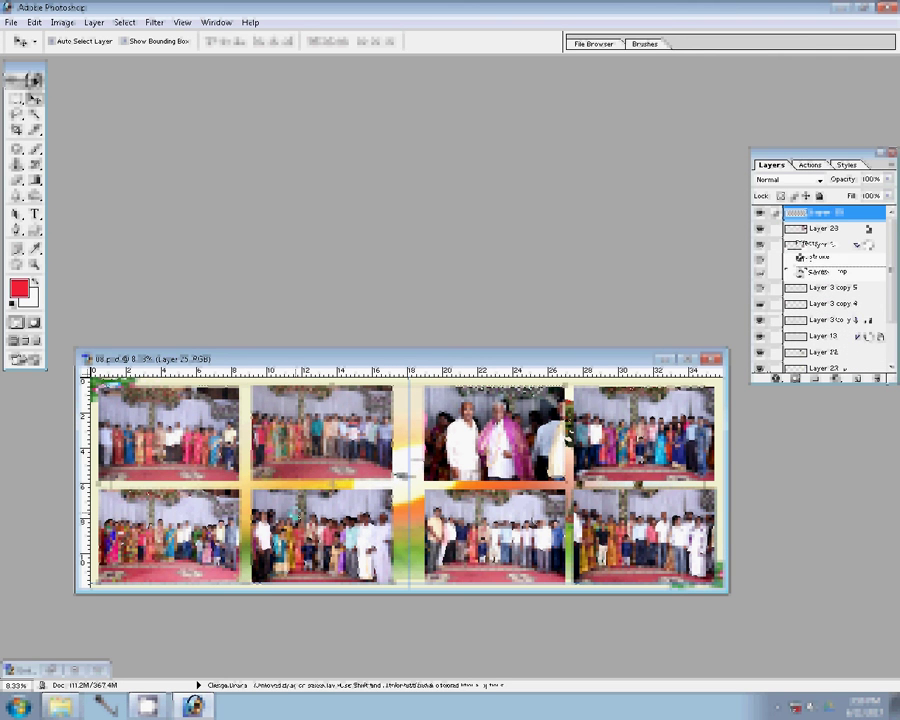
pyautogui.hotkey('alt', '[')
pyautogui.hotkey('alt', '[')
pyautogui.hotkey('alt', '[')
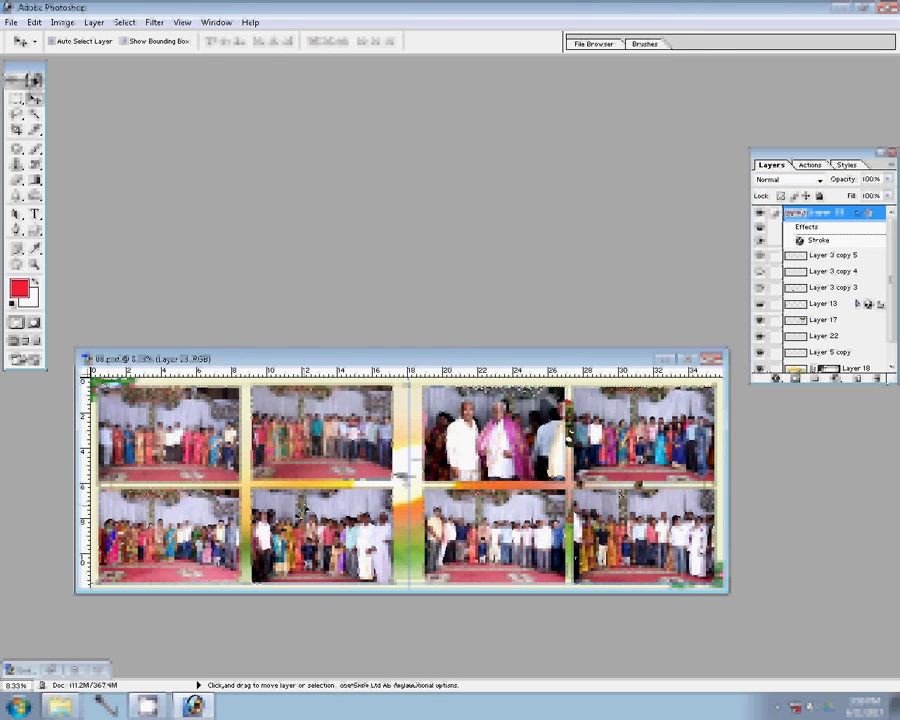
pyautogui.hotkey('ctrl', 'shift', 's')
# Step: Save the album as '36' on Local Disk (G:)
pyautogui.click(289, 270)
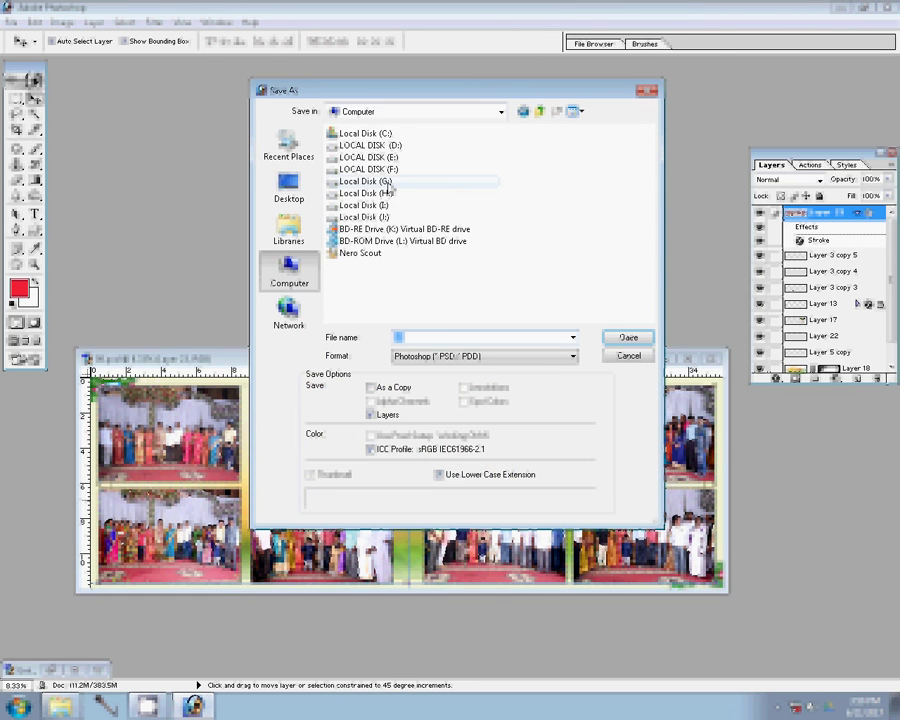
pyautogui.write('08')
pyautogui.click(633, 340)
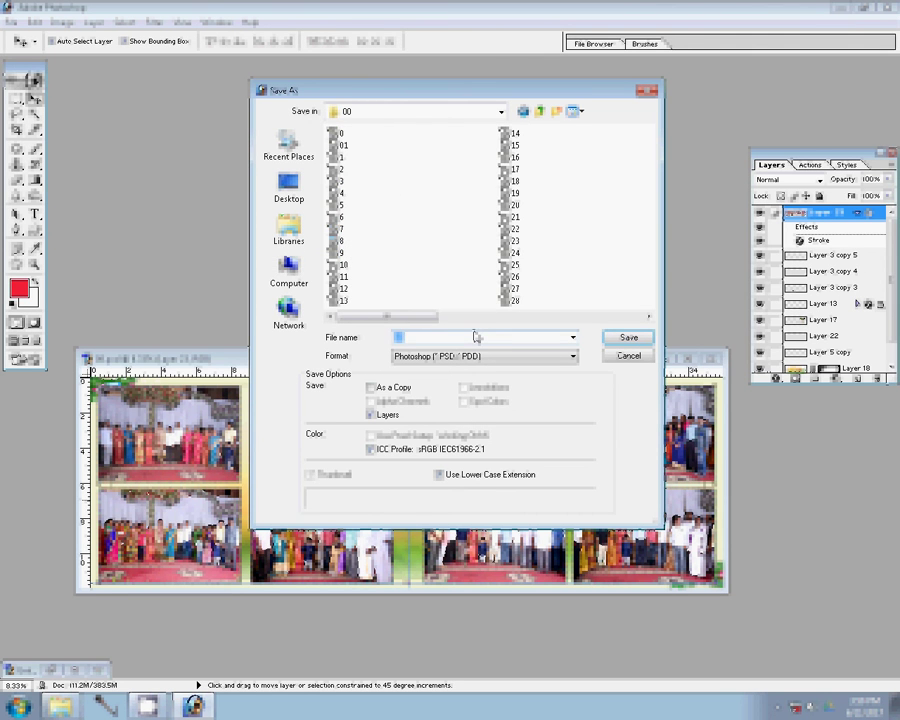
pyautogui.write('36')
pyautogui.click(618, 339)
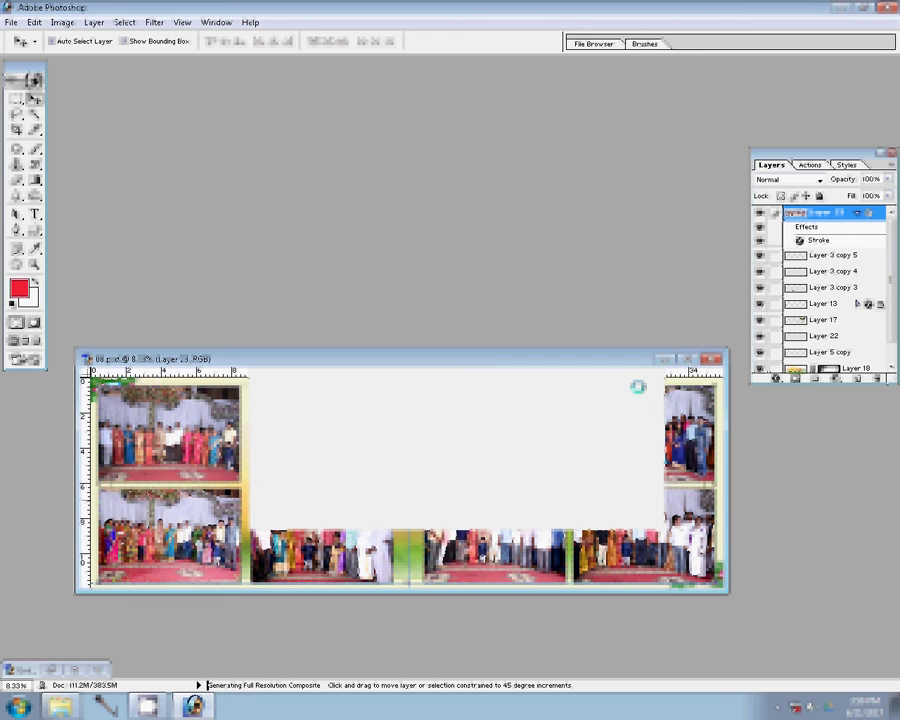